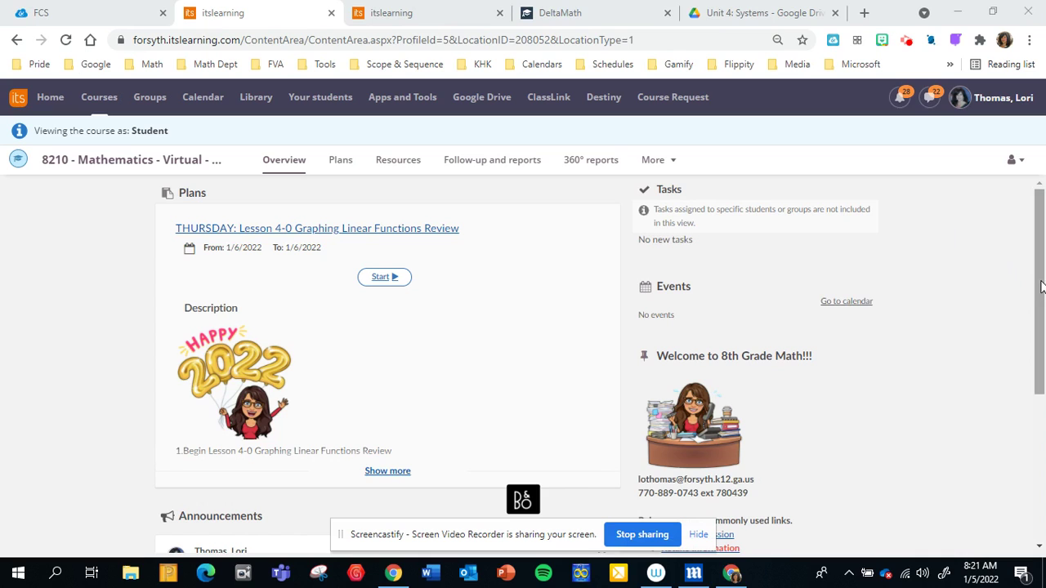
Expand Thursday's Lesson 4-0 plan description to reveal the Learning Path 4-0 link.
drag(1041, 286, 1041, 296)
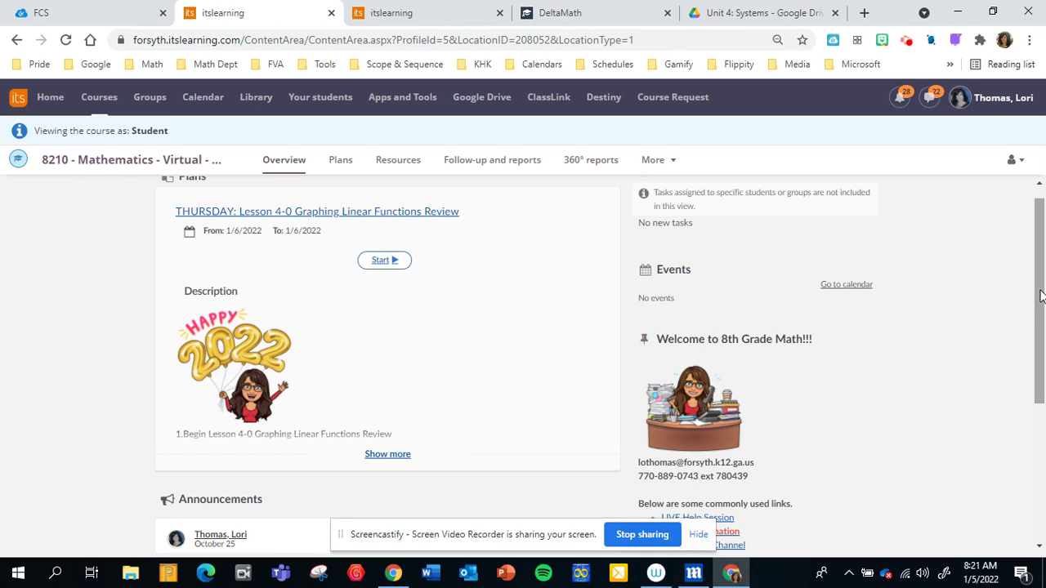
click(400, 458)
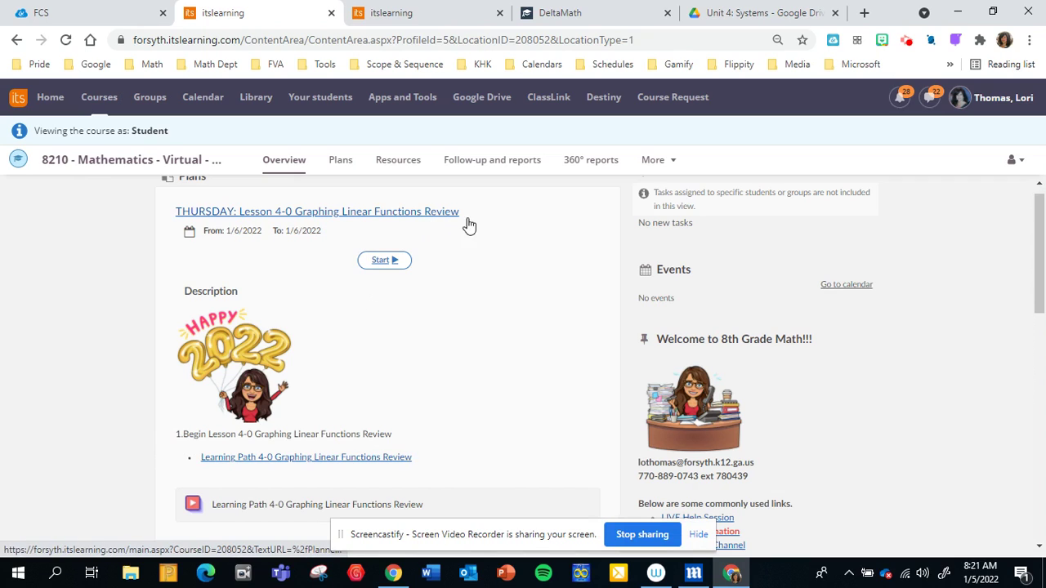
mouse_move(1041, 250)
mouse_down()
mouse_move(1041, 273)
mouse_move(1042, 259)
mouse_up()
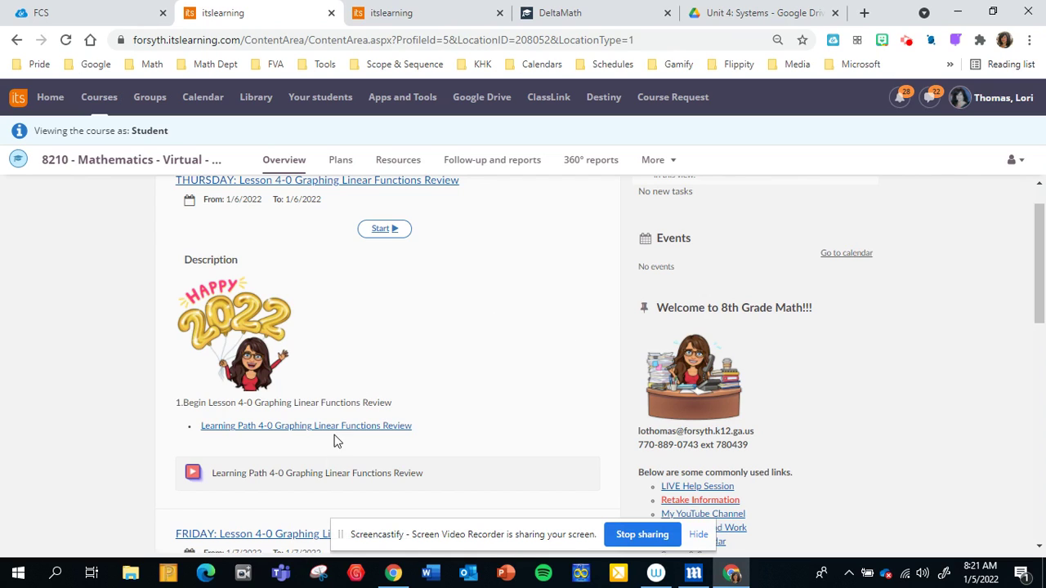
Open Learning Path 4-0 Graphing Linear Functions Review and start it to show To Do List 4-0.
click(326, 483)
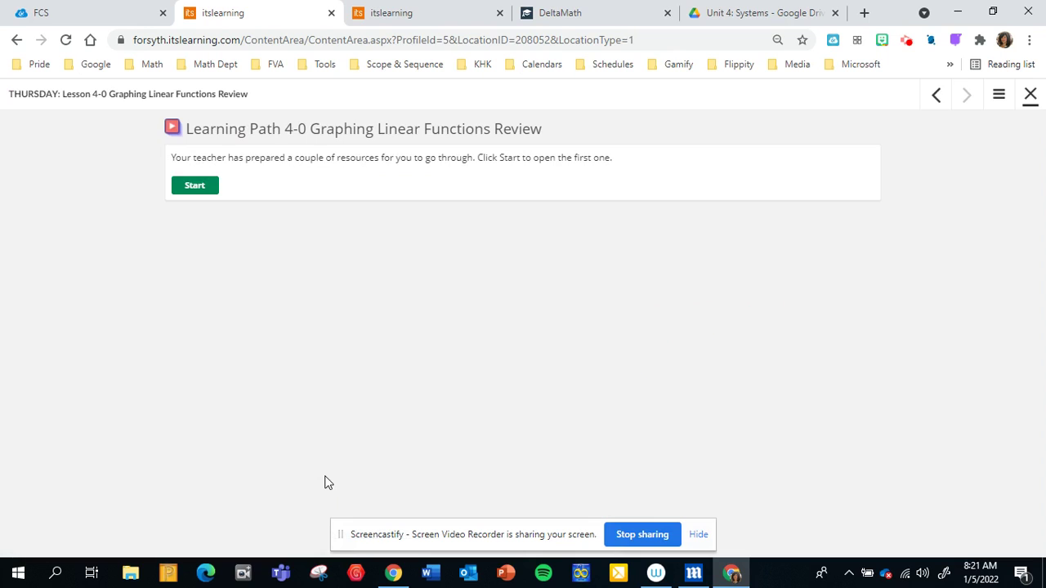
click(207, 186)
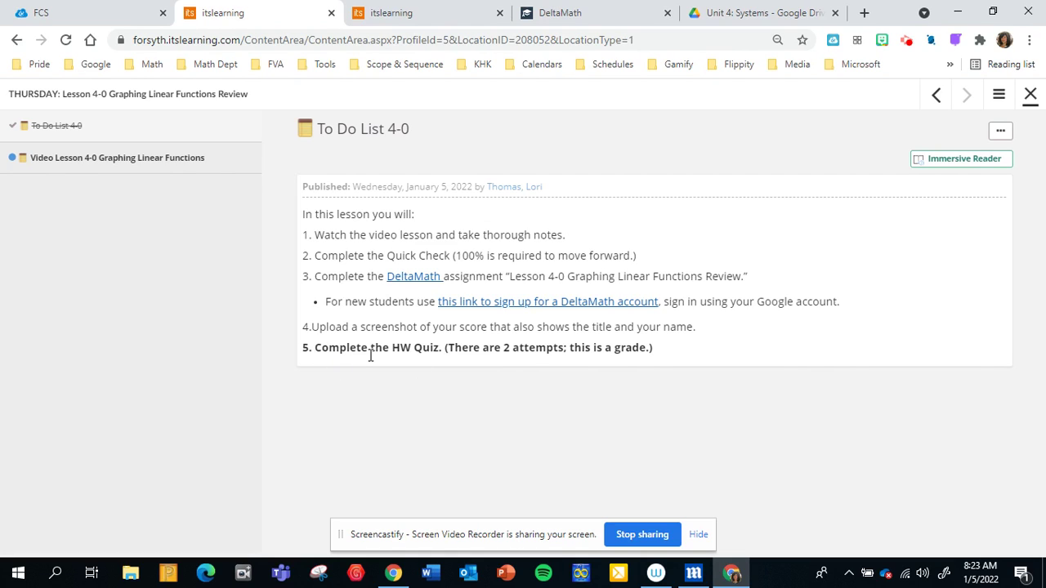
Go to the Video Lesson 4-0 Graphing Linear Functions step to view its video.
click(155, 167)
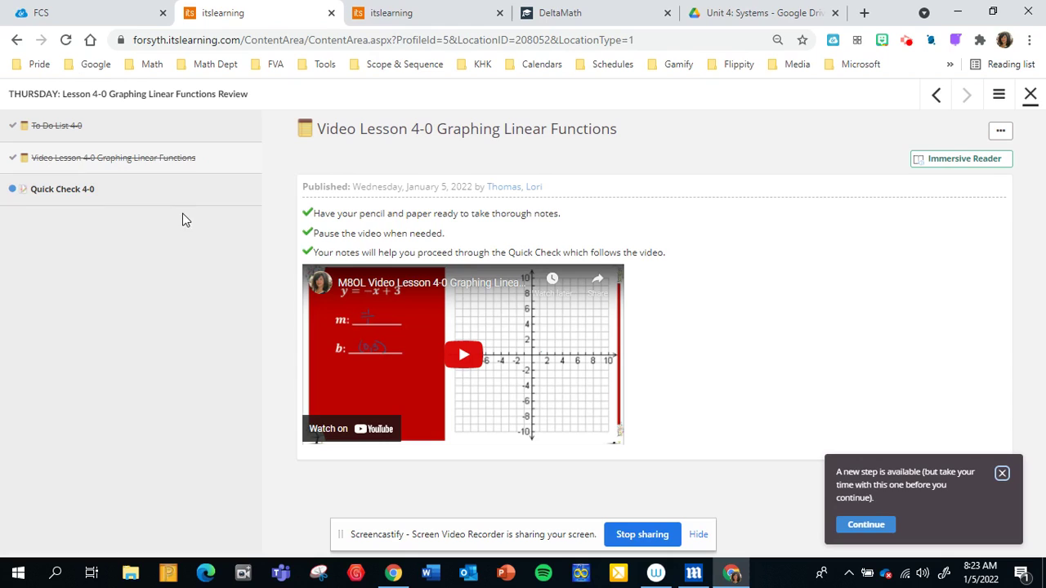
Start Quick Check 4-0 and answer question 1 with slope ¼ and y-intercept (0,-6).
click(76, 189)
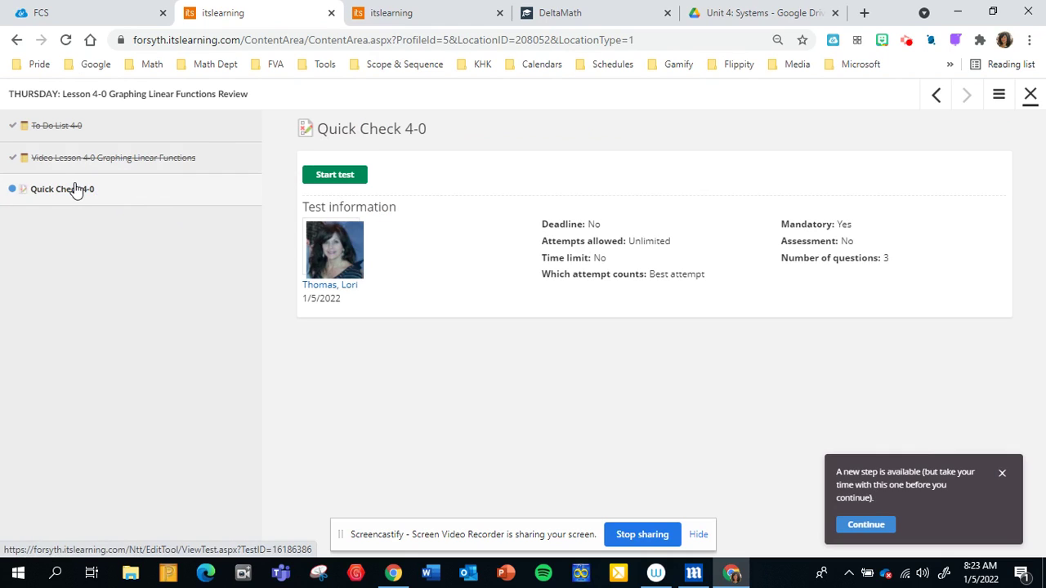
click(340, 176)
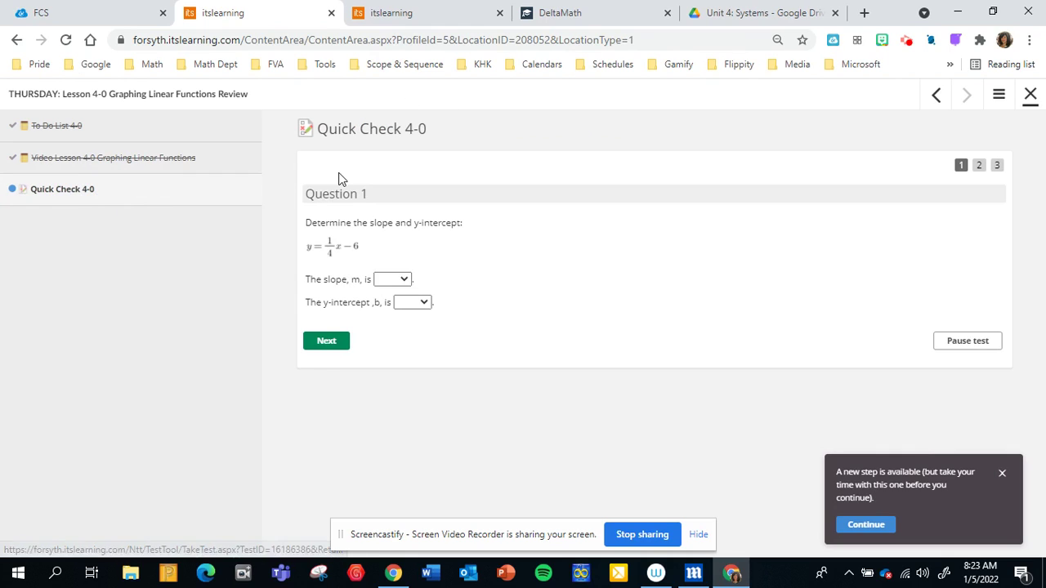
click(389, 280)
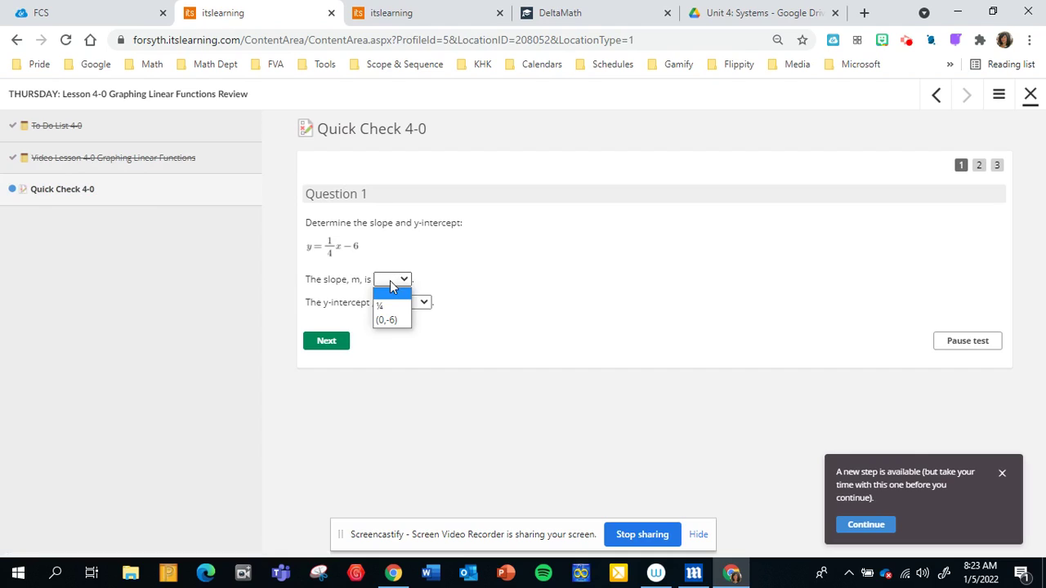
click(390, 307)
click(405, 304)
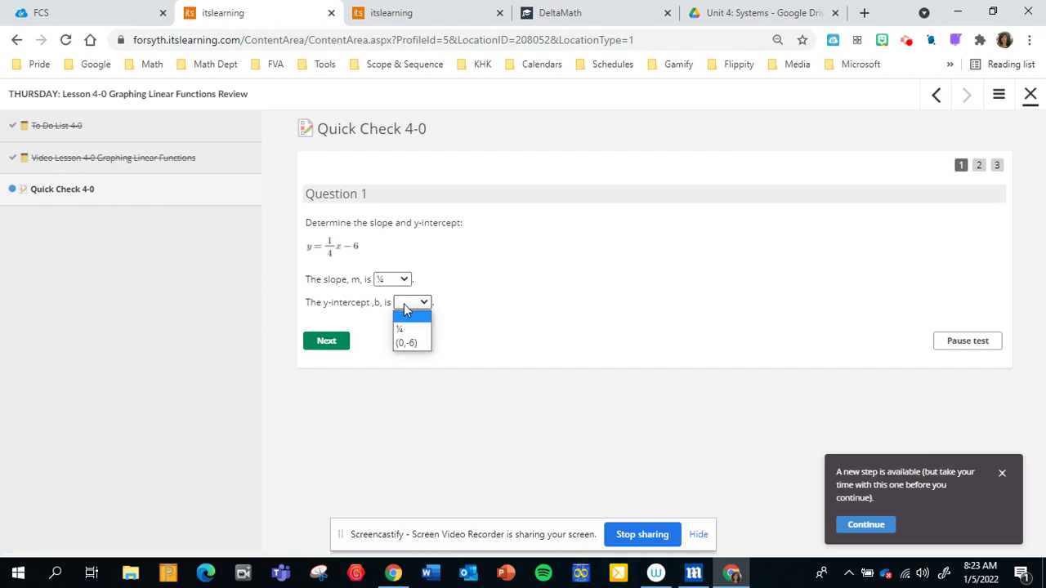
click(413, 346)
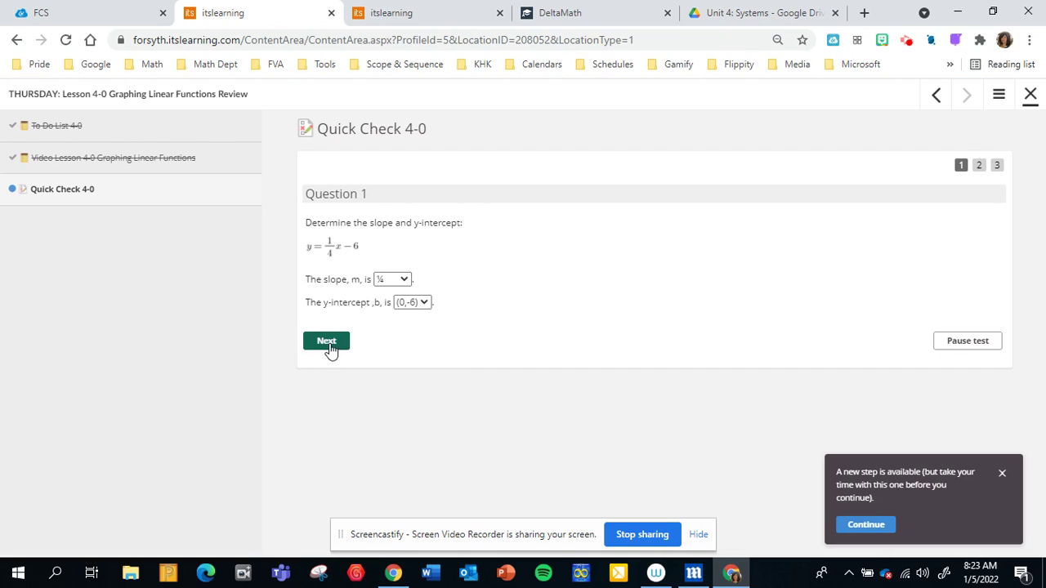
click(328, 346)
Answer the remaining questions (slope 1, slope 0, y-intercept (0, 7)) and submit the quick check.
click(388, 270)
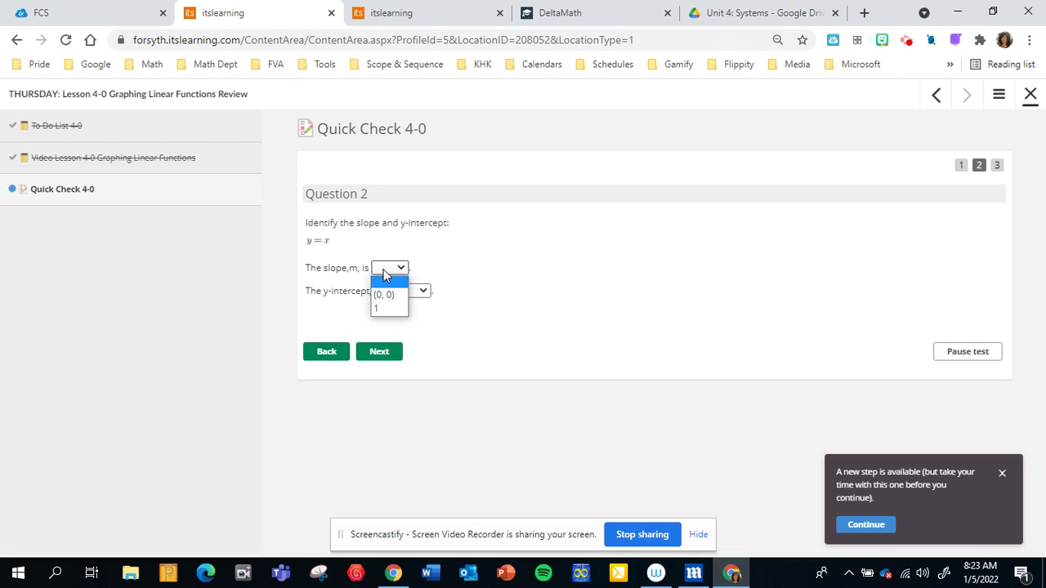
click(384, 311)
click(412, 293)
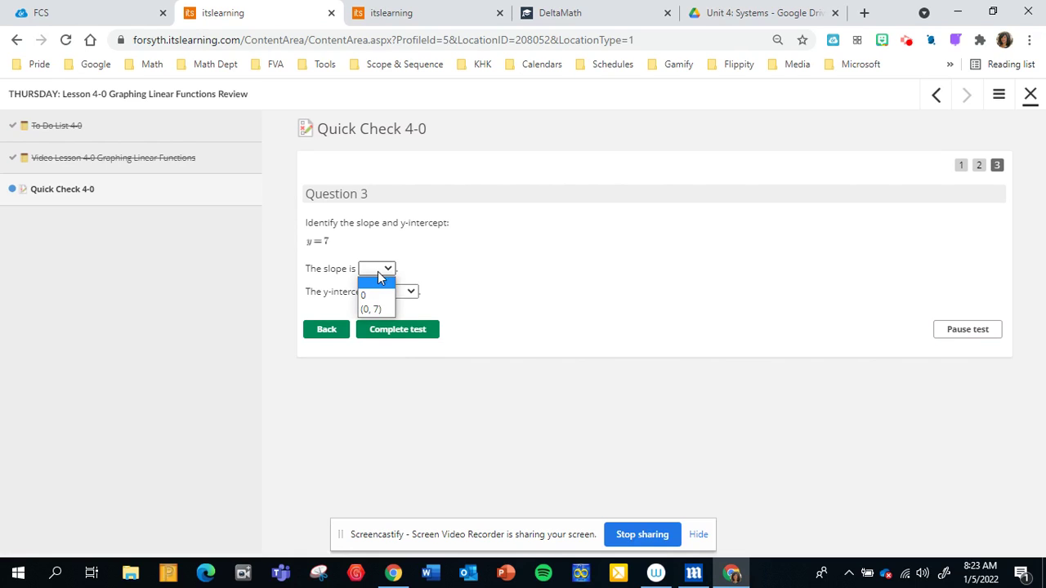
click(372, 296)
click(392, 294)
click(393, 331)
click(390, 335)
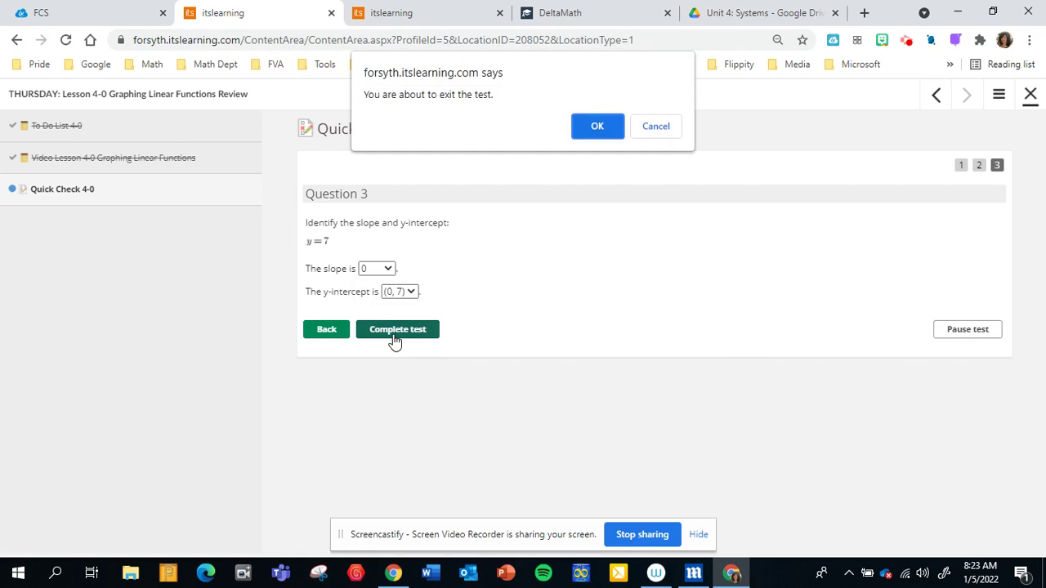
click(599, 128)
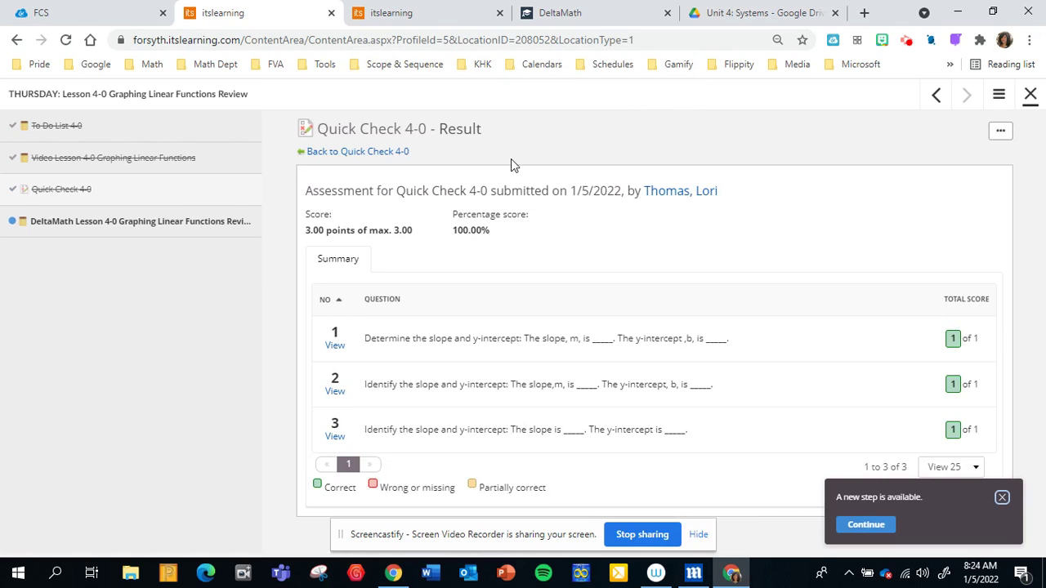
Open the DeltaMath Lesson 4-0 step and follow its link to DeltaMath's Upcoming Assignments.
click(150, 234)
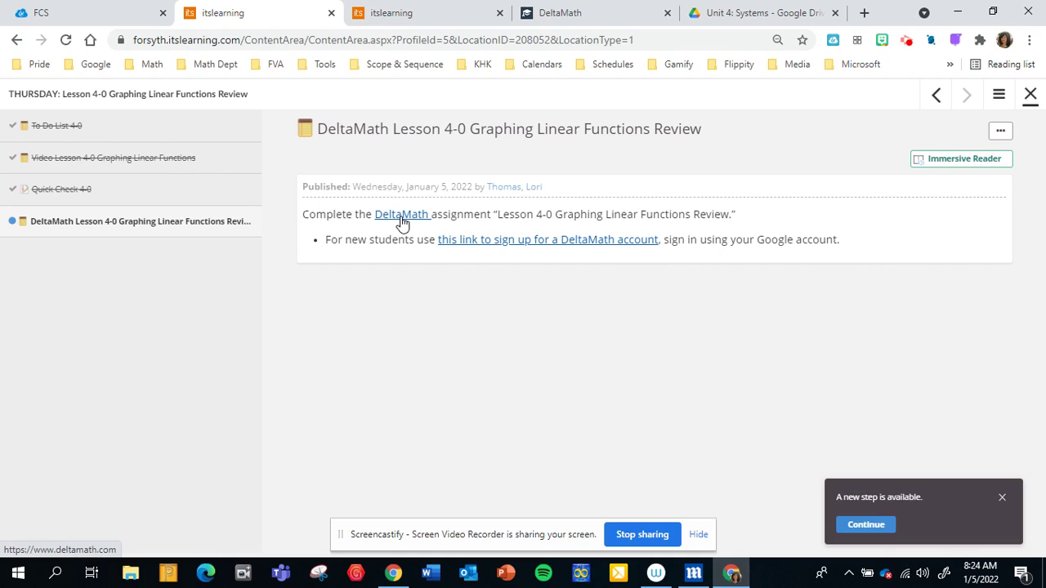
click(560, 14)
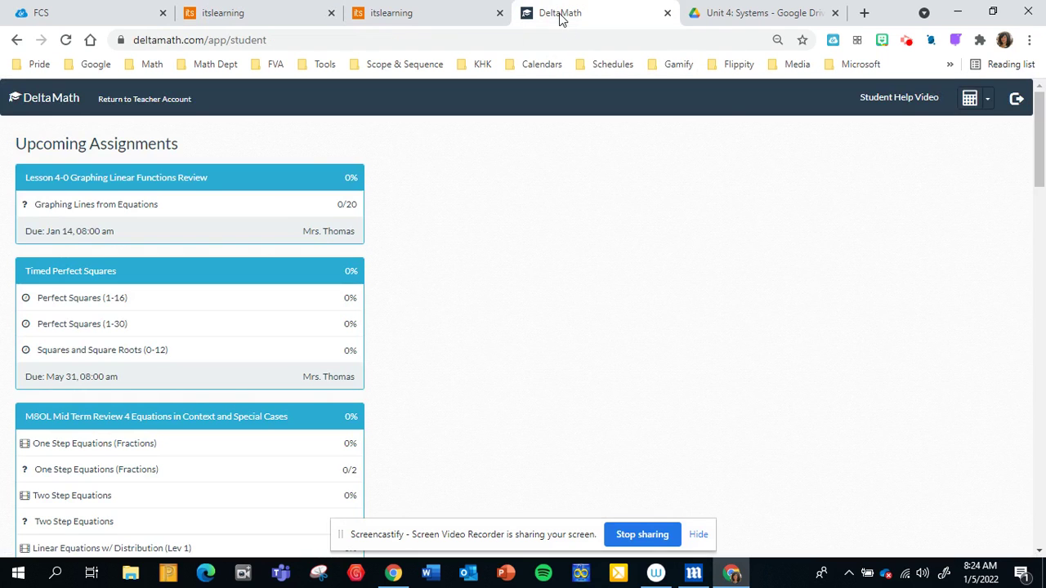
Open the Graphing Lines from Equations problem and view the y = -4/3x + 4 grid.
click(84, 205)
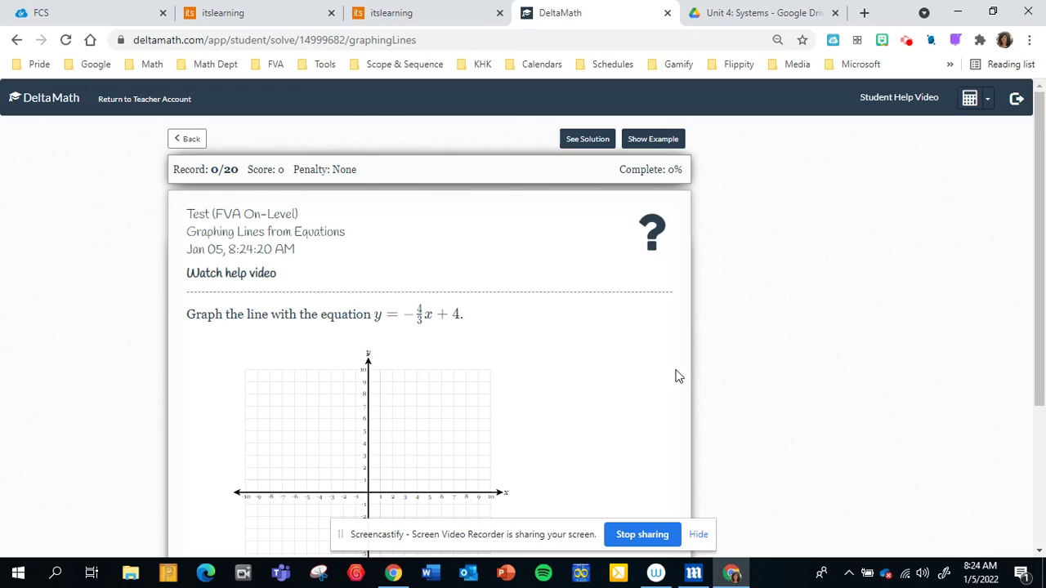
drag(1041, 245, 1042, 301)
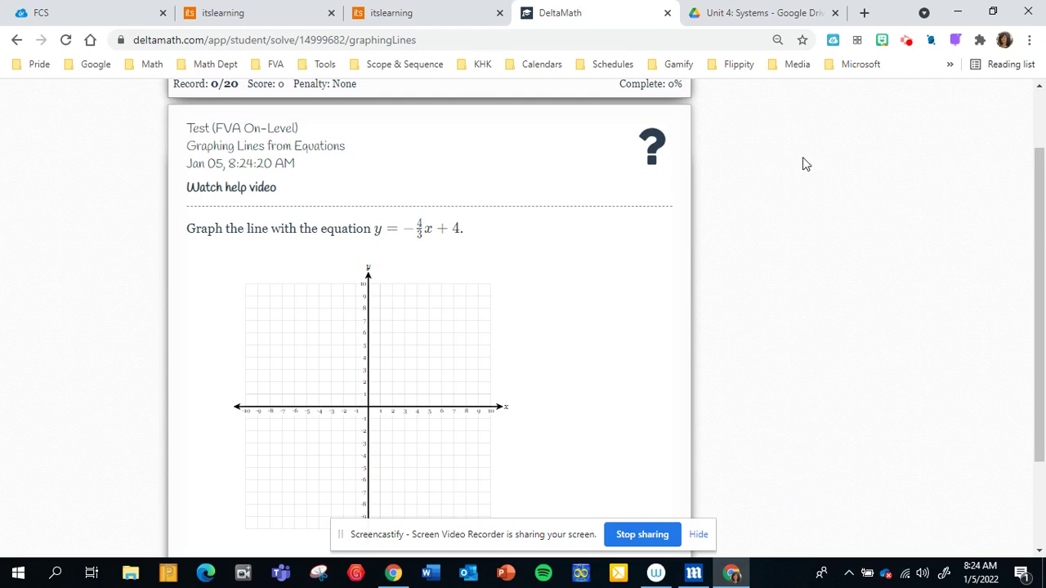
drag(1041, 245, 1042, 189)
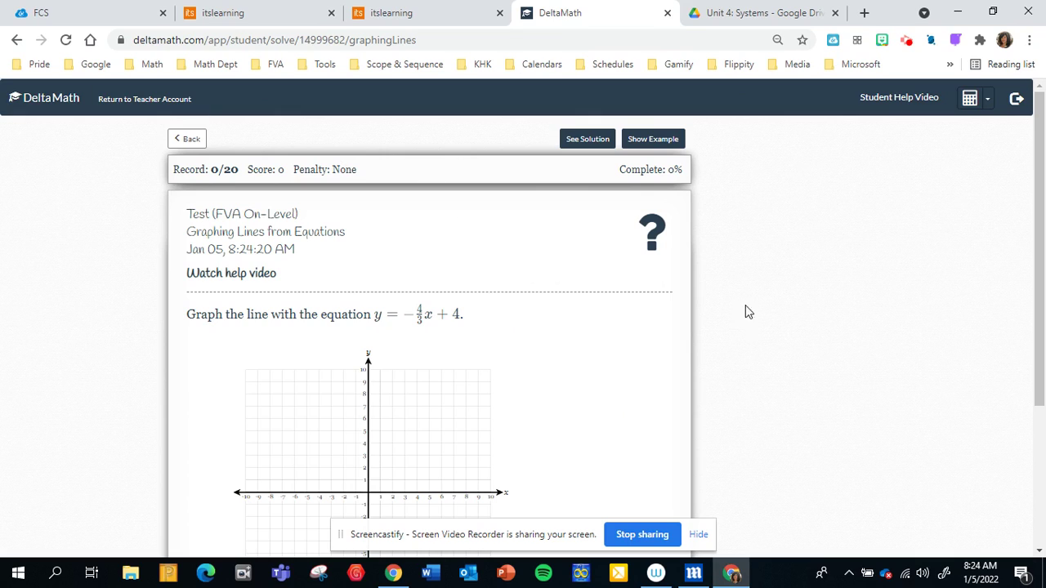
Select the DeltaMath 4-0 Submission step in itslearning, then return to the DeltaMath problem tab.
click(445, 18)
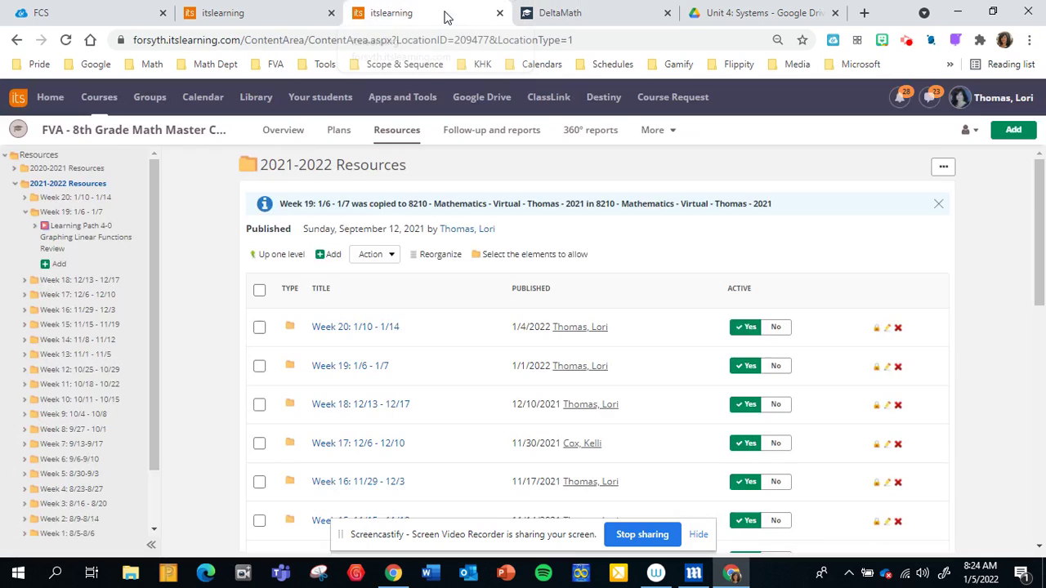
click(280, 16)
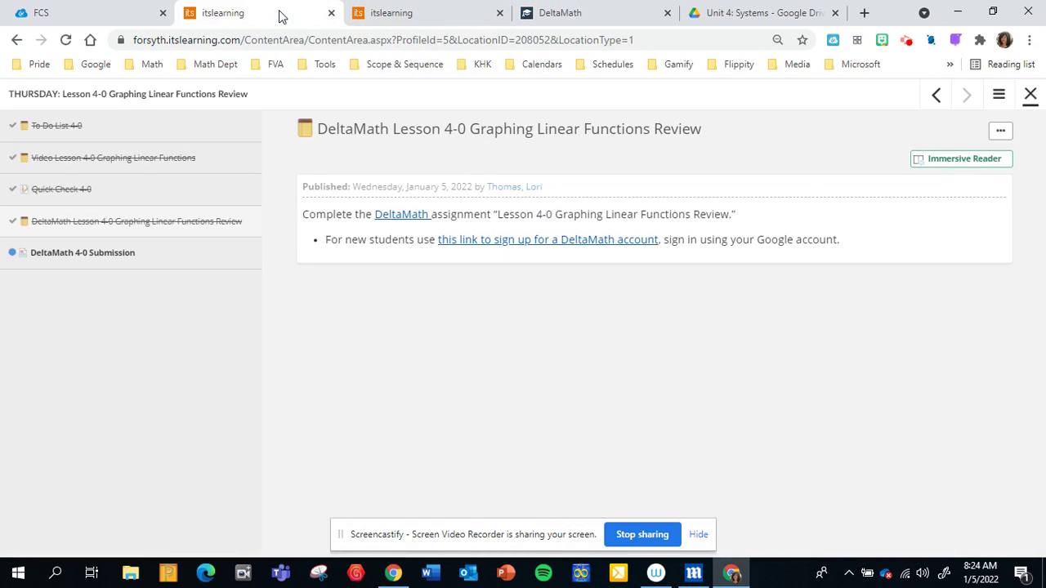
click(111, 256)
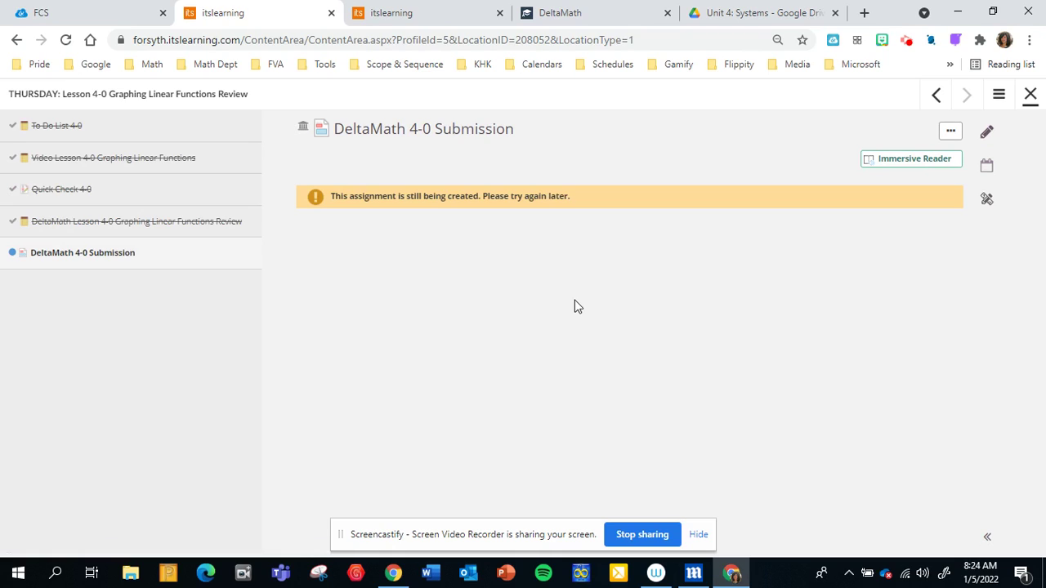
click(557, 15)
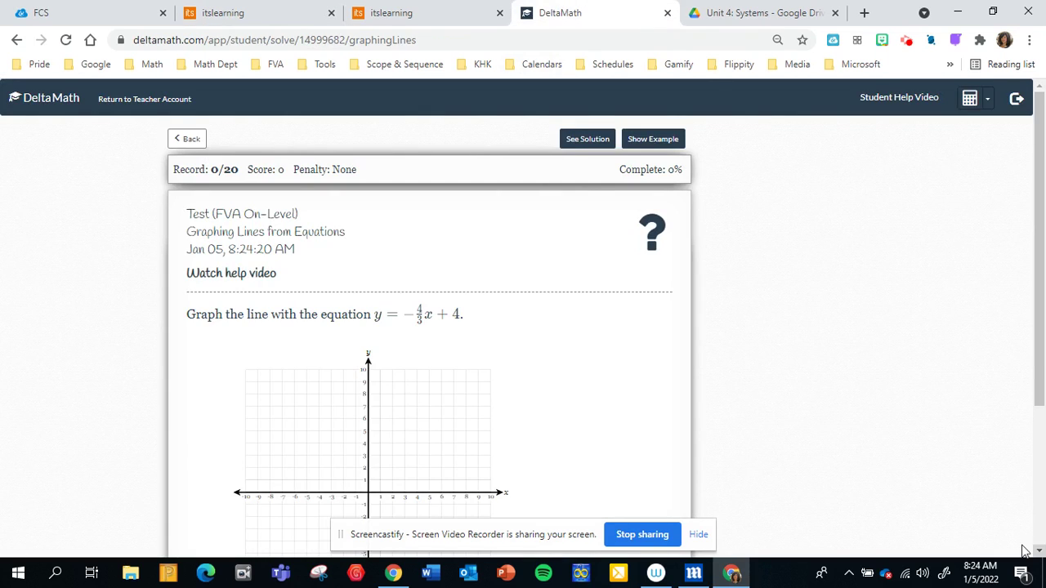
Go back to DeltaMath's Upcoming Assignments list and launch the Capture screenshot tool.
click(616, 575)
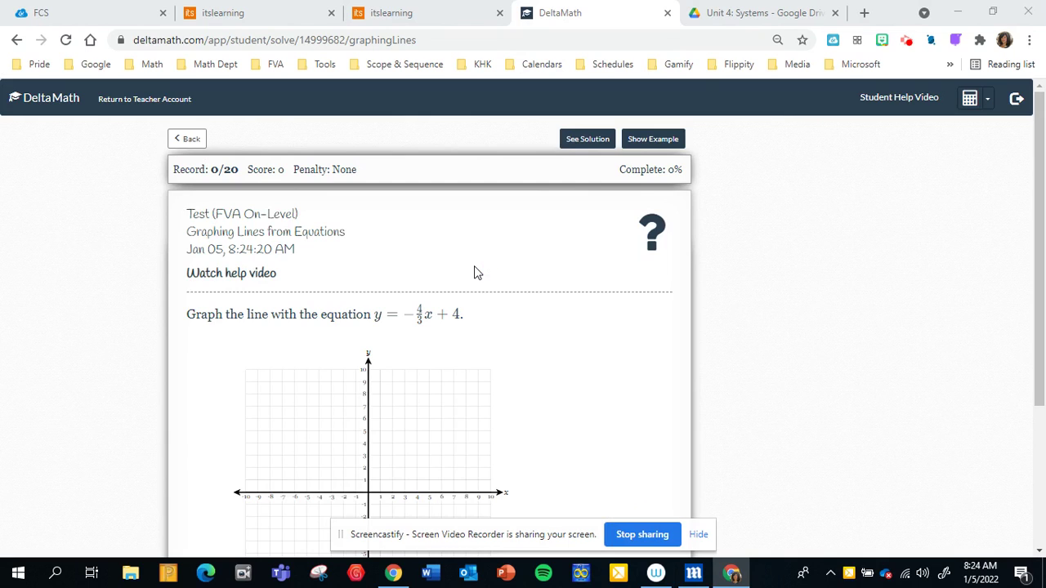
click(187, 139)
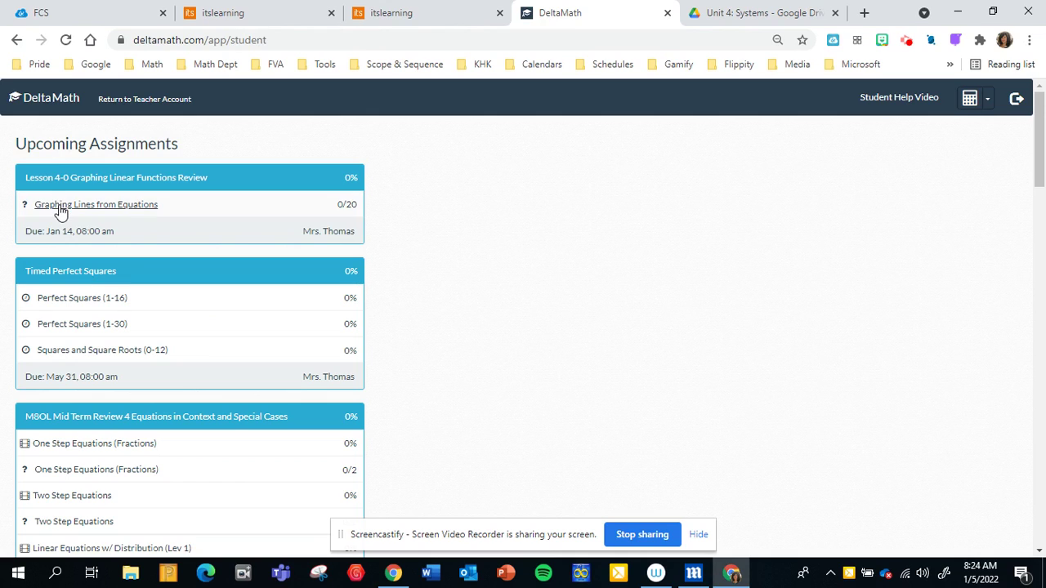
click(619, 578)
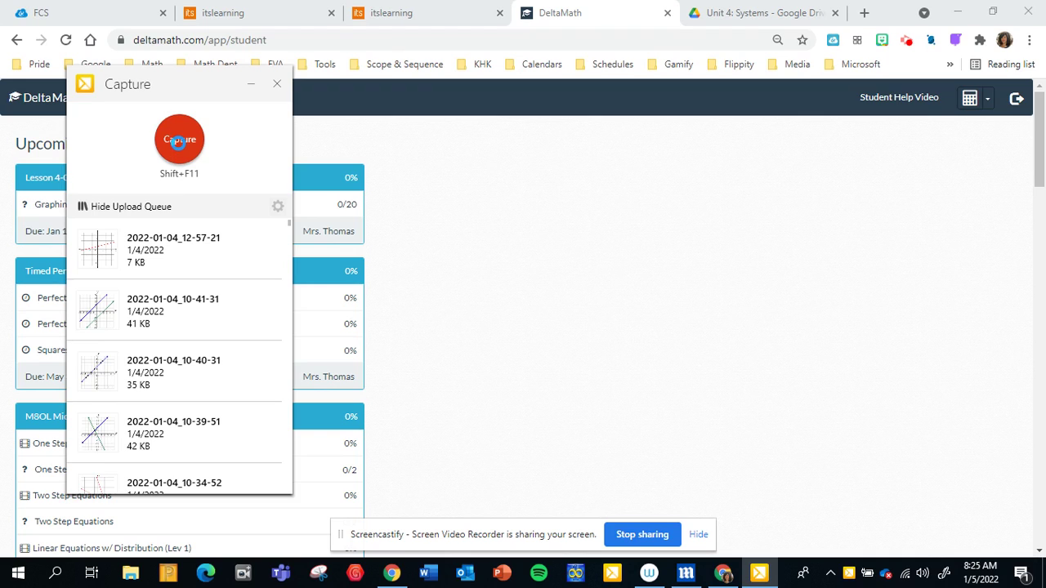
Capture the Lesson 4-0 assignment listing and save it as PNG 'Deltamath 4-0' in Images.
click(178, 143)
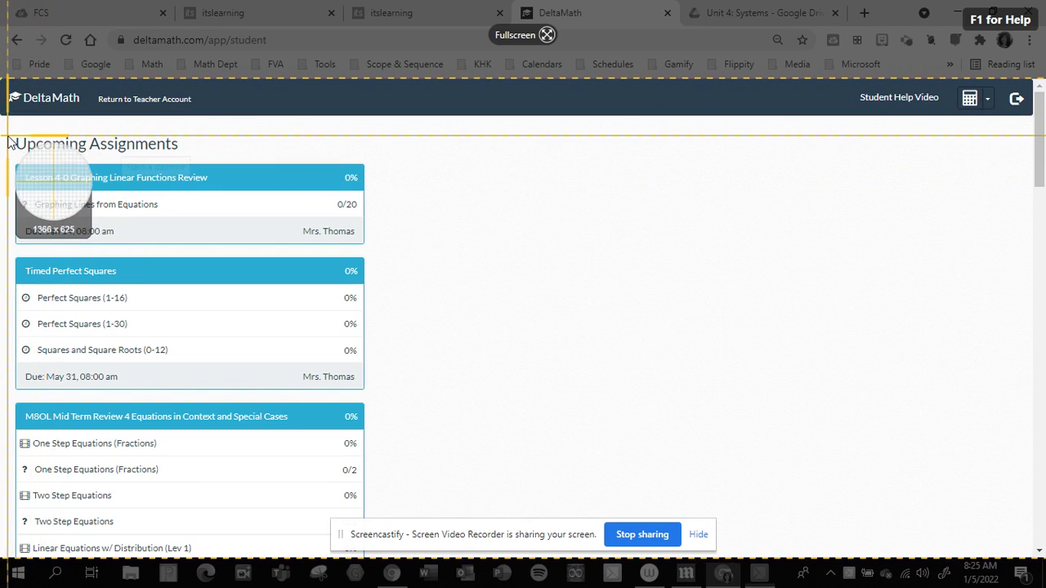
drag(7, 136, 389, 216)
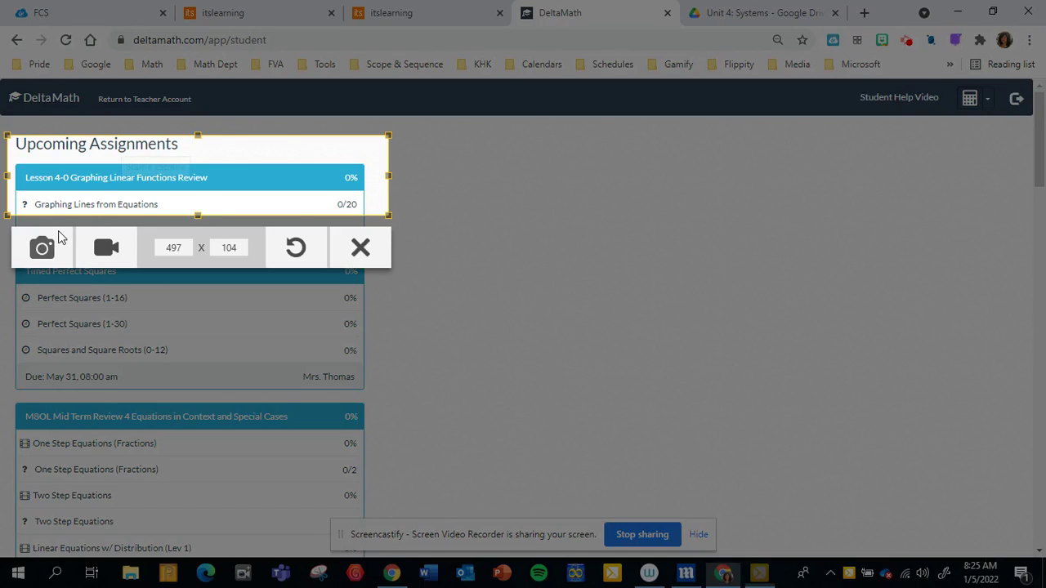
click(42, 247)
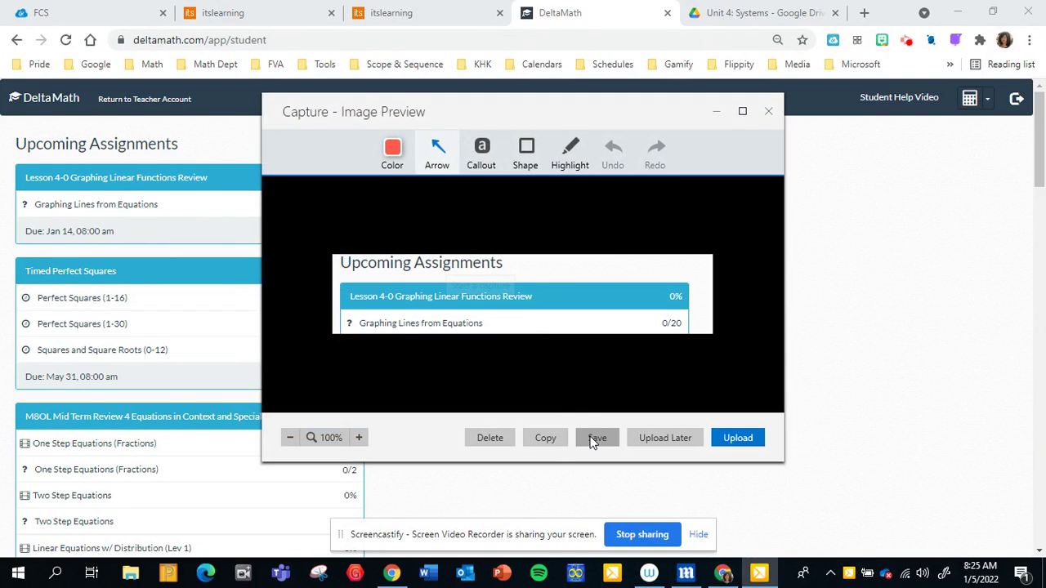
click(595, 439)
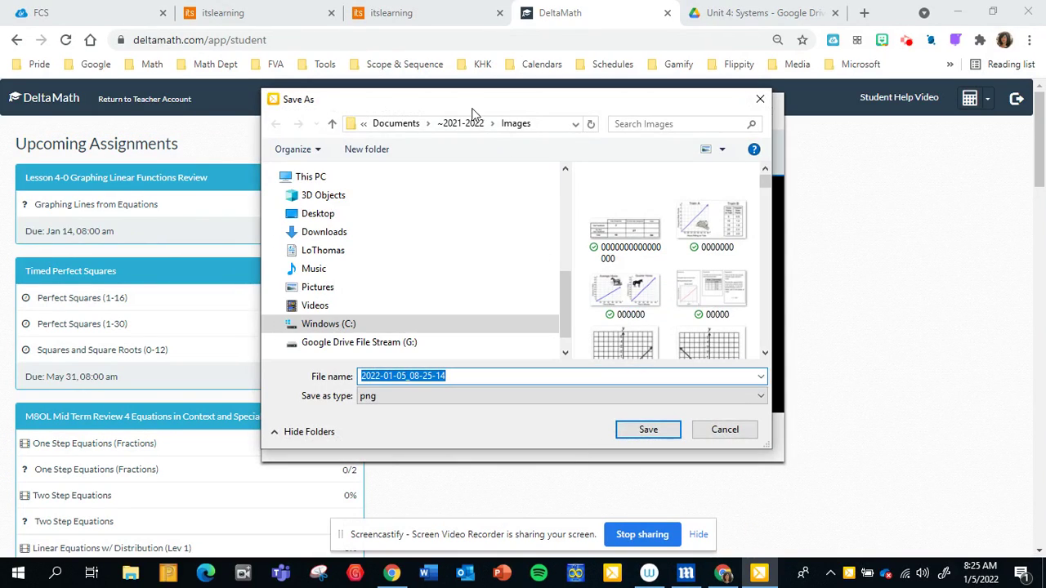
text(Del)
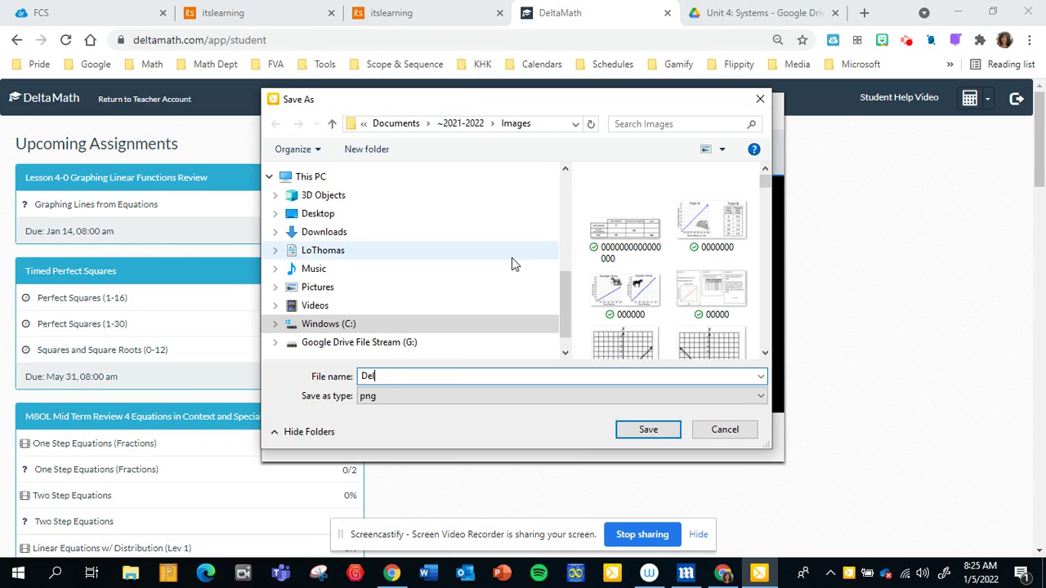
text(tamath 4-0)
click(646, 430)
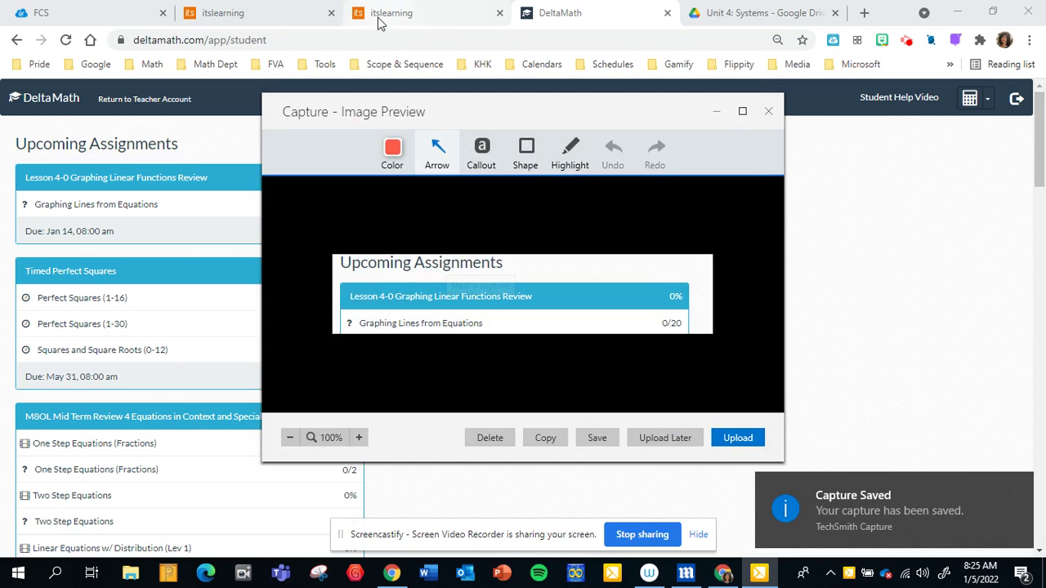
Open the DeltaMath 4-0 Submission answer file as a Google Doc from itslearning.
click(268, 18)
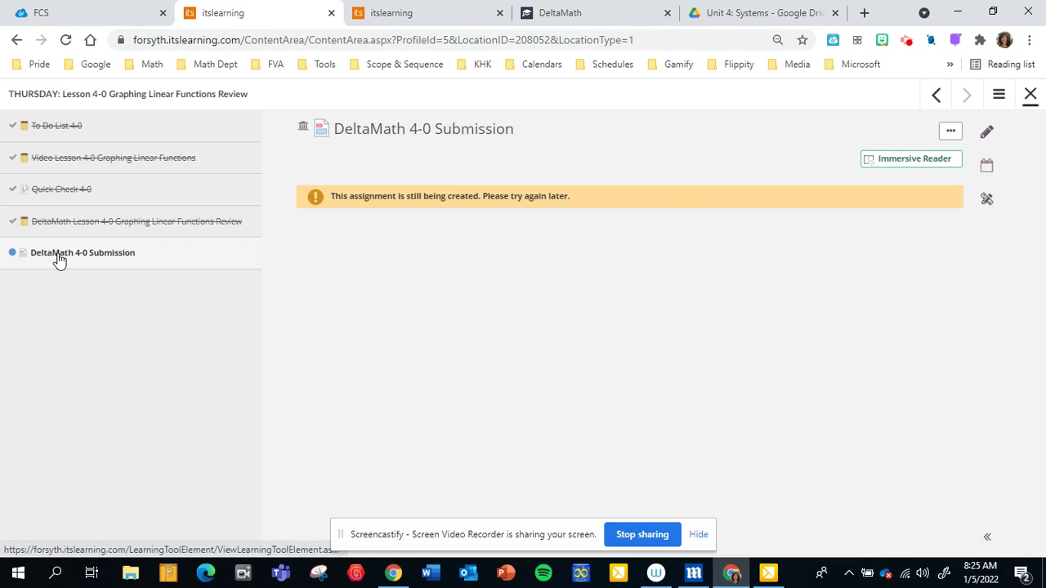
click(951, 134)
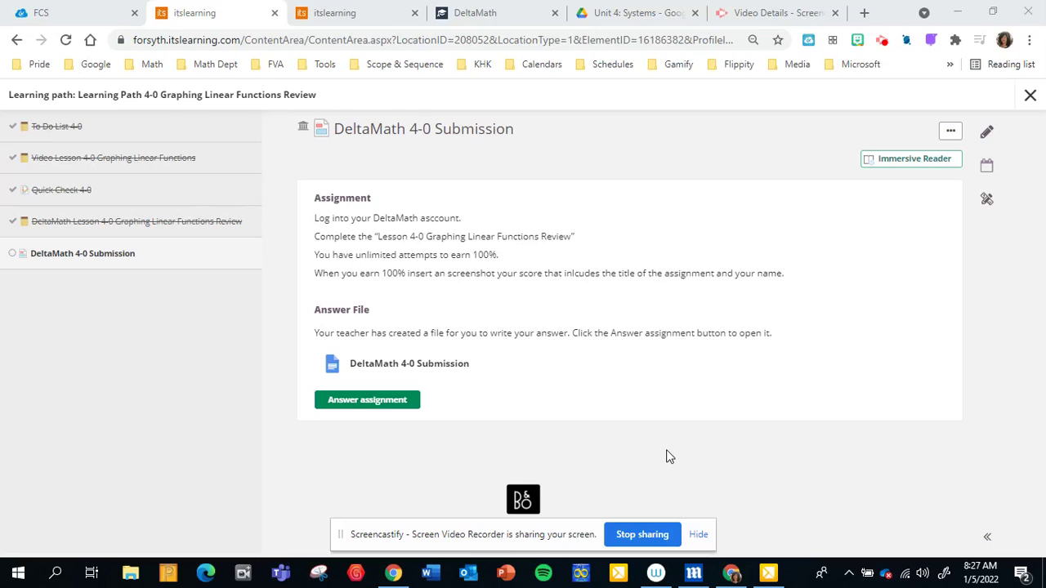
click(367, 402)
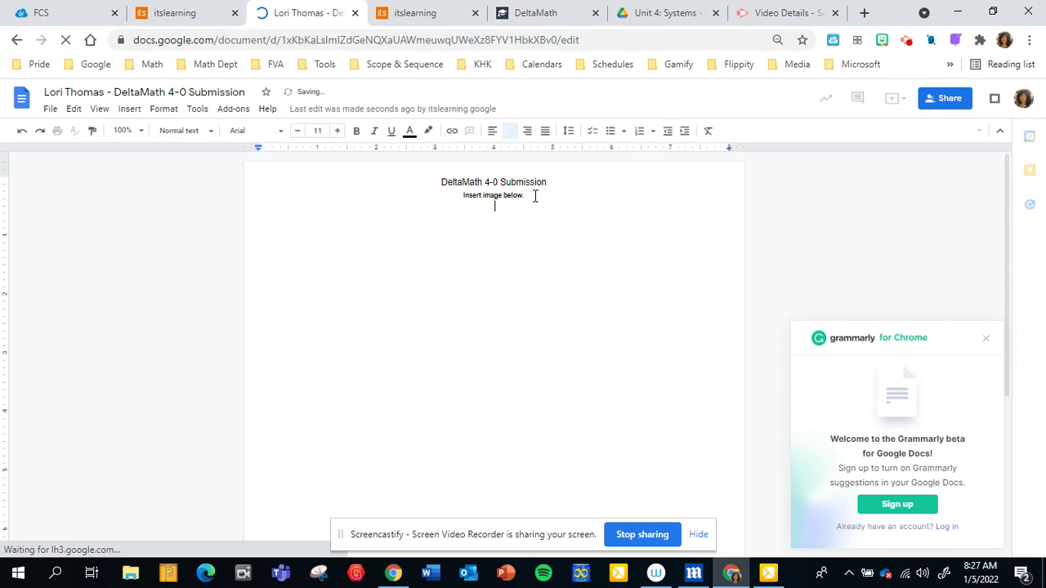
Start a new line under 'Insert image below.' and clear the pasted URL from it.
click(535, 196)
key(Return)
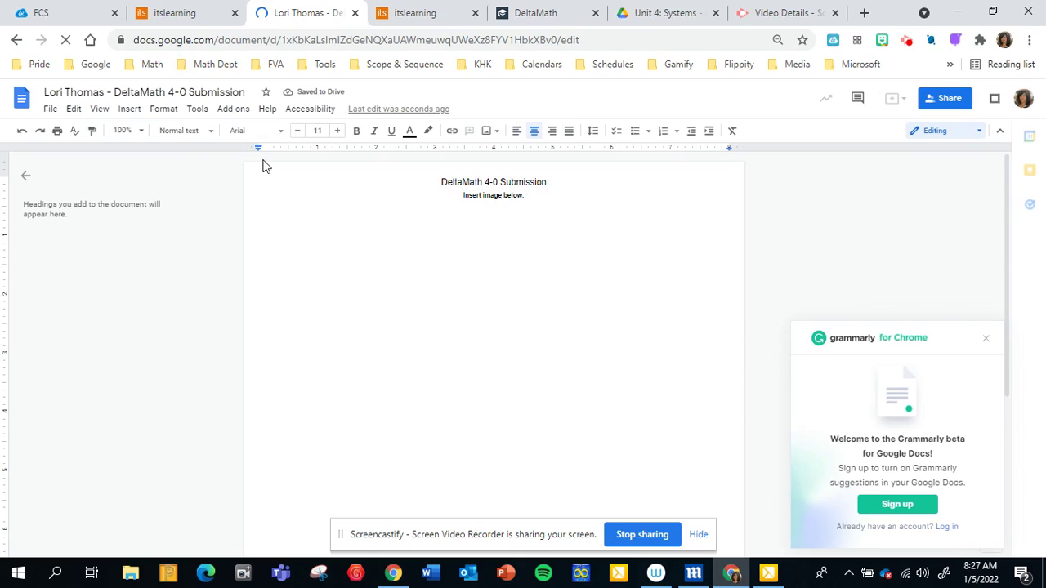
key(ctrl+v)
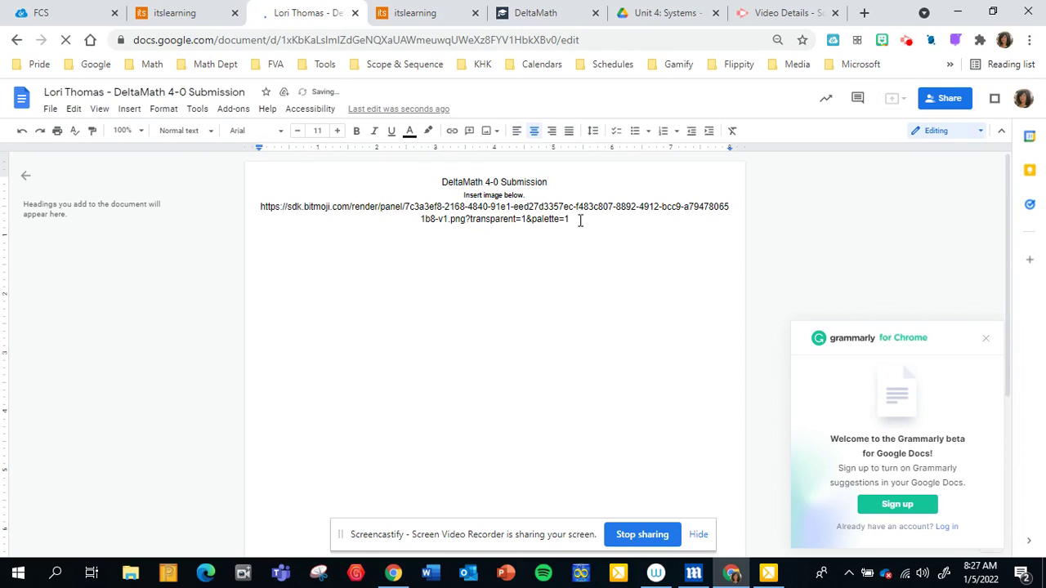
drag(580, 217, 249, 205)
key(ctrl+x)
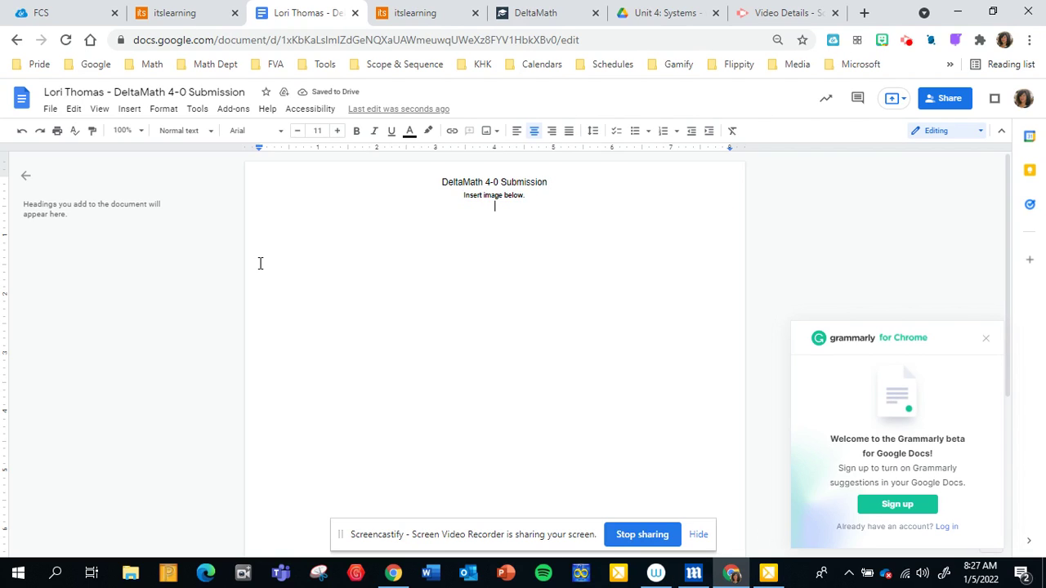
Upload the Deltamath 4-0 screenshot from the Images folder into the document.
click(128, 110)
mouse_move(145, 134)
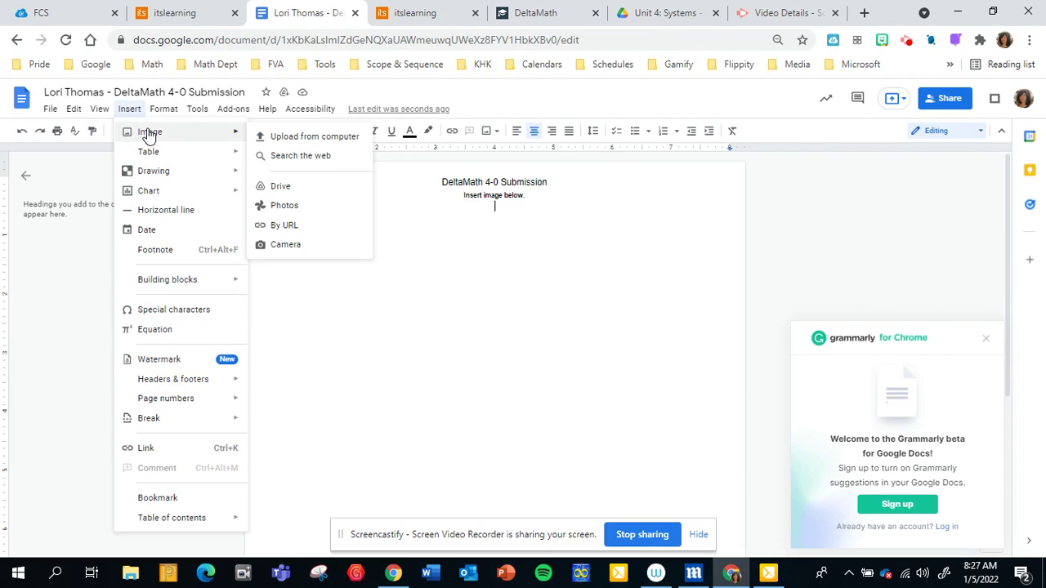
click(275, 136)
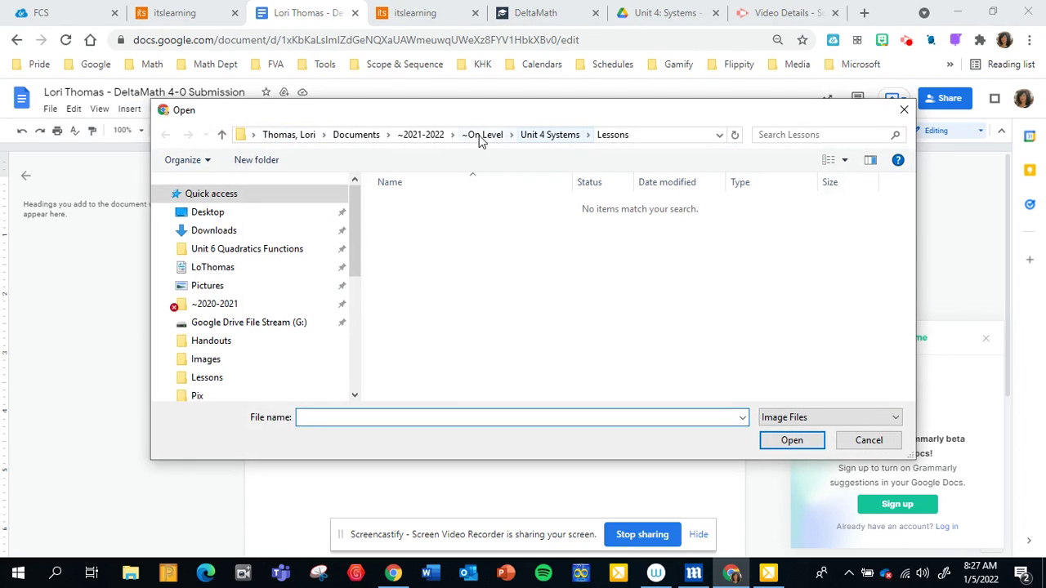
click(422, 136)
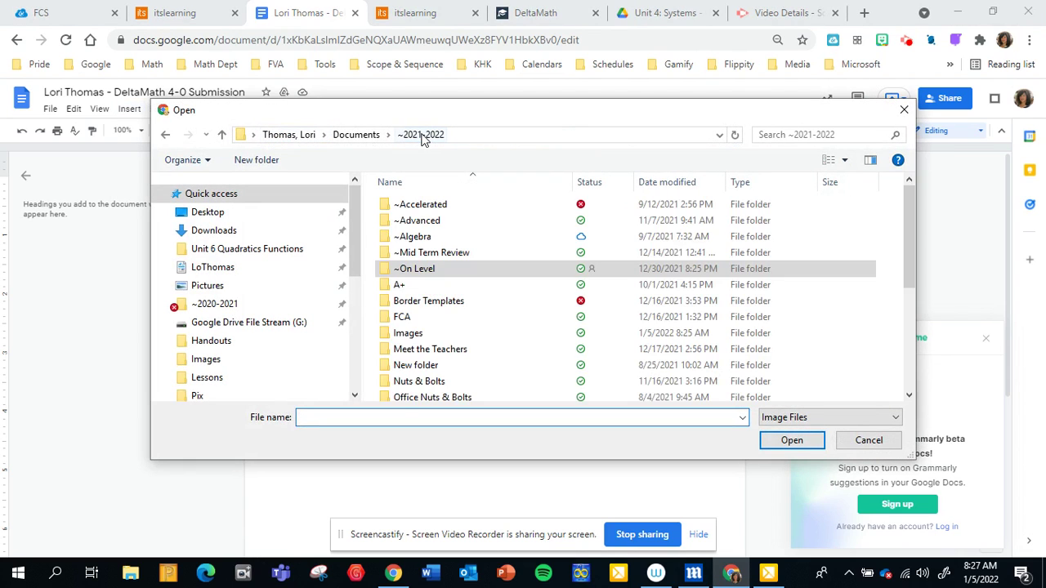
click(411, 335)
double_click(410, 335)
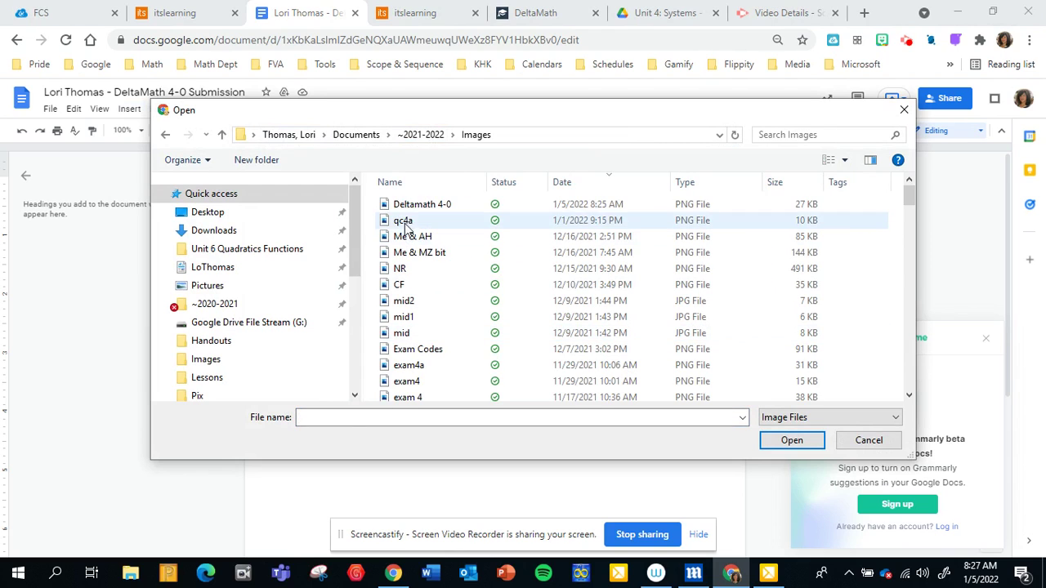
double_click(411, 207)
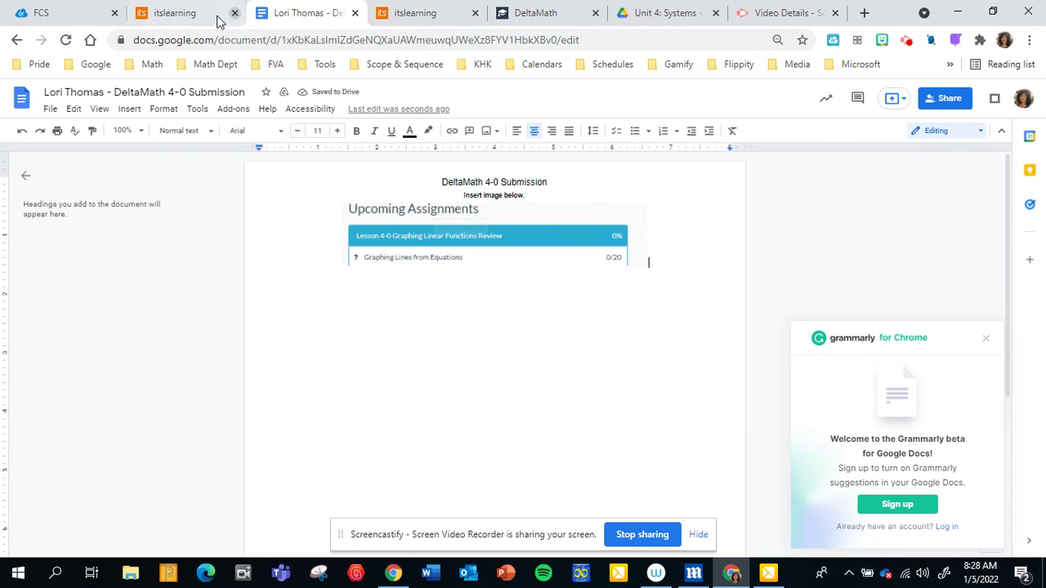
Submit the DeltaMath 4-0 answer, then start HW Quiz 4-0 and complete it unanswered.
click(182, 14)
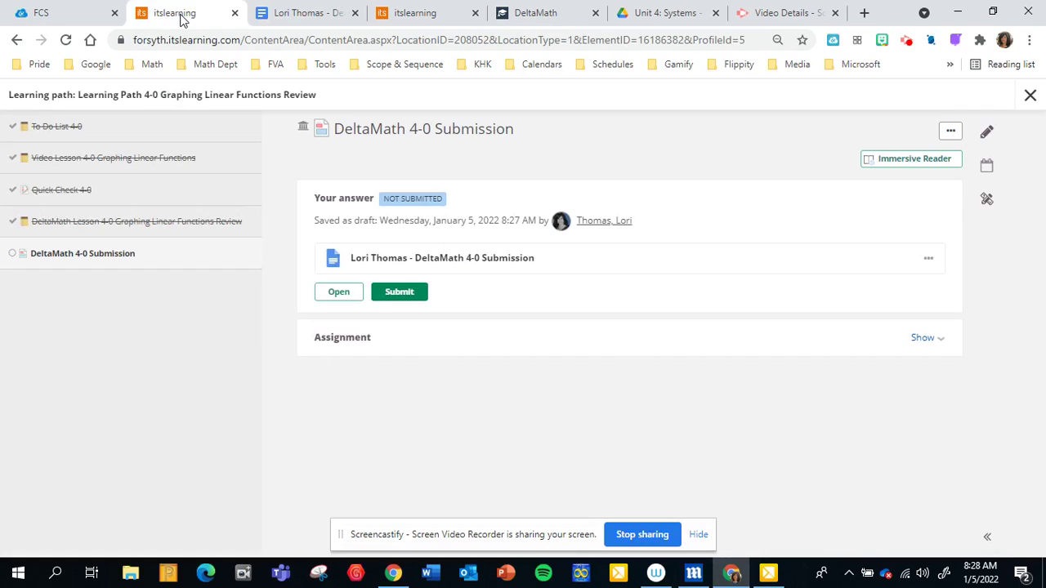
click(400, 294)
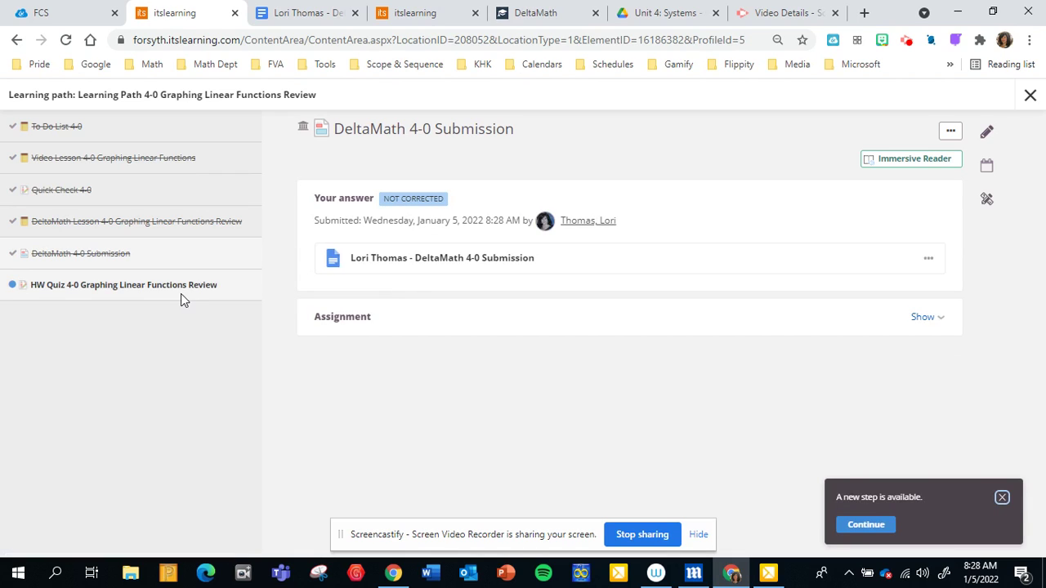
click(179, 286)
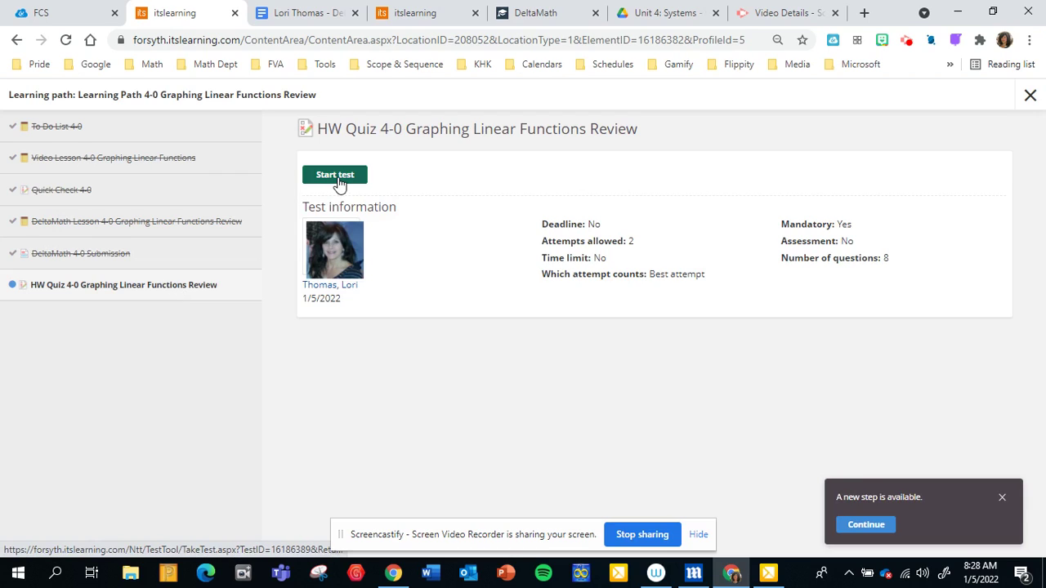
click(338, 181)
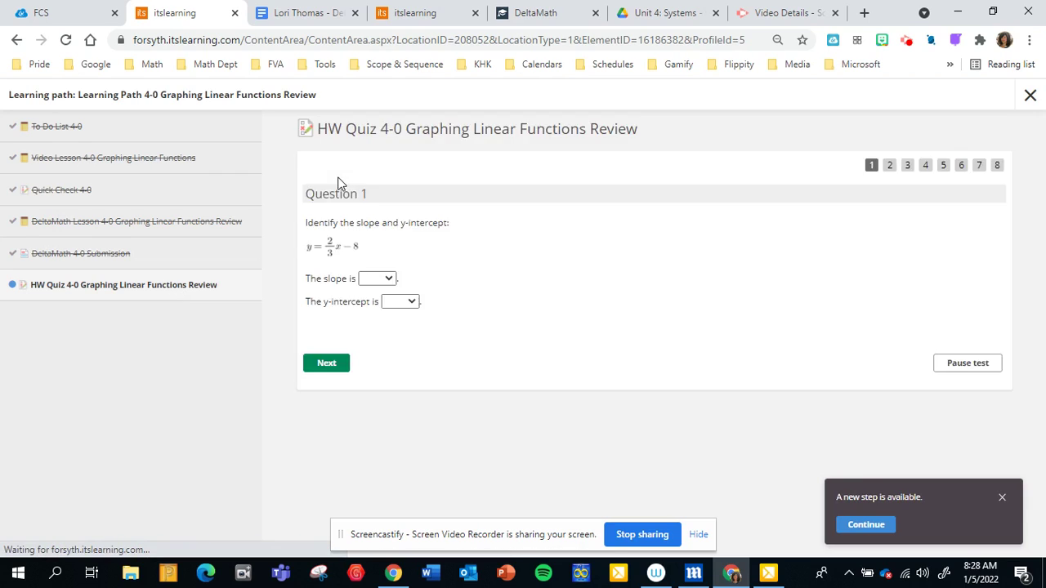
click(998, 166)
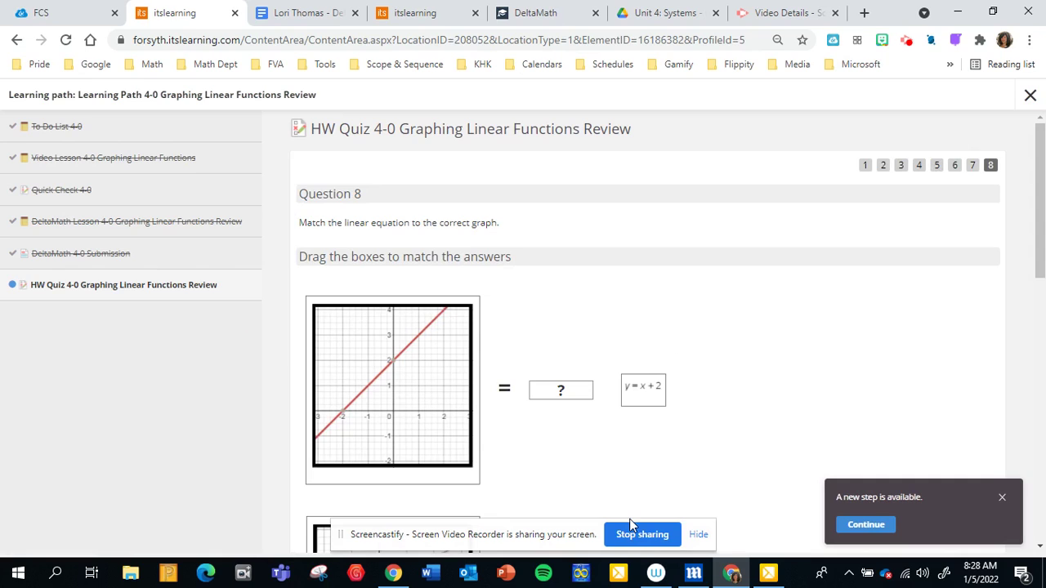
drag(1041, 216, 1041, 477)
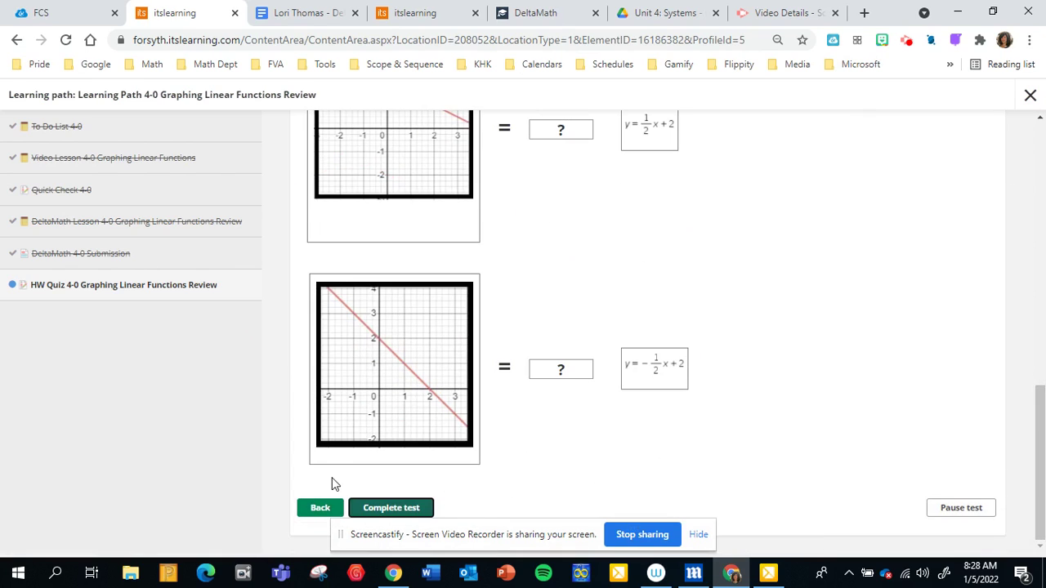
click(378, 508)
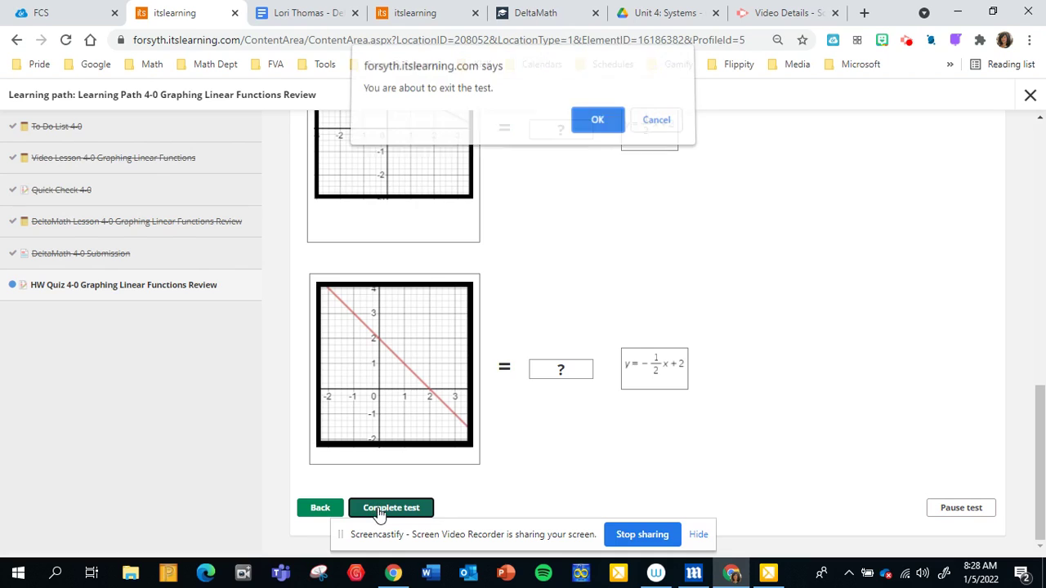
click(596, 128)
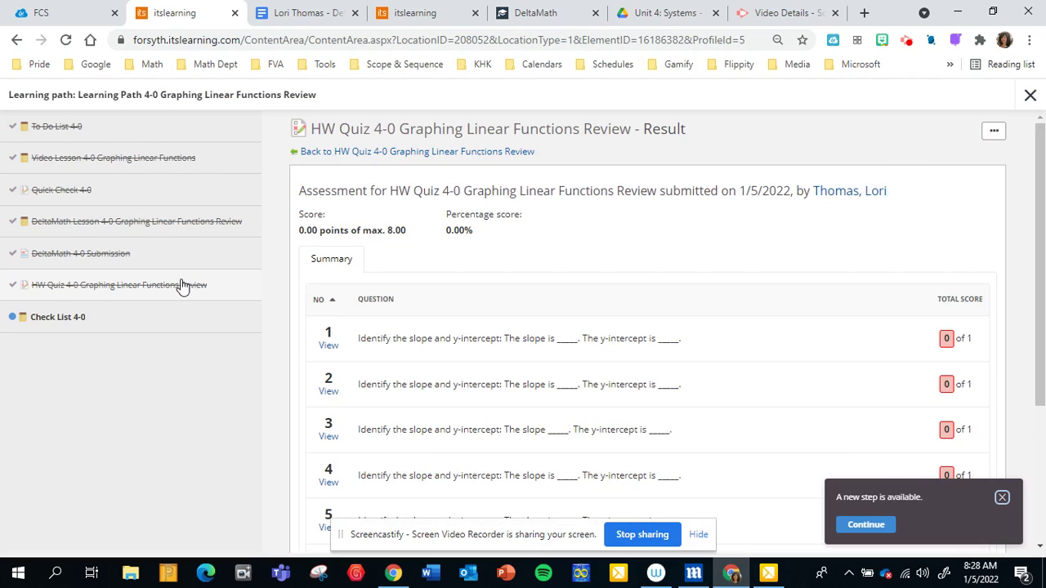
Open Check List 4-0 from the learning path sidebar to view the ticked lesson tasks.
click(84, 318)
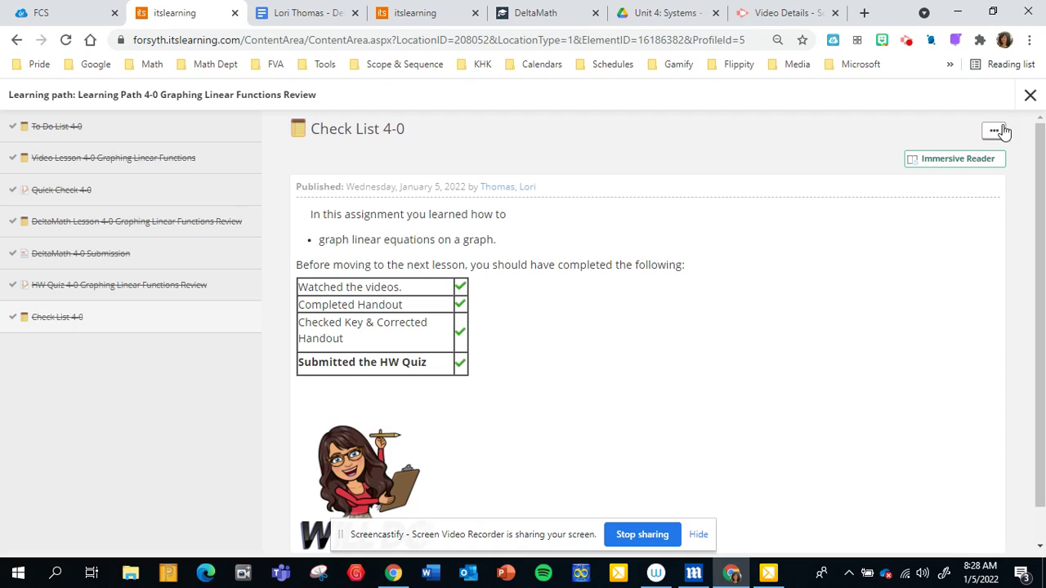
Close the learning path and expand Thursday's Lesson 4-0 plan on the course Overview.
click(1030, 96)
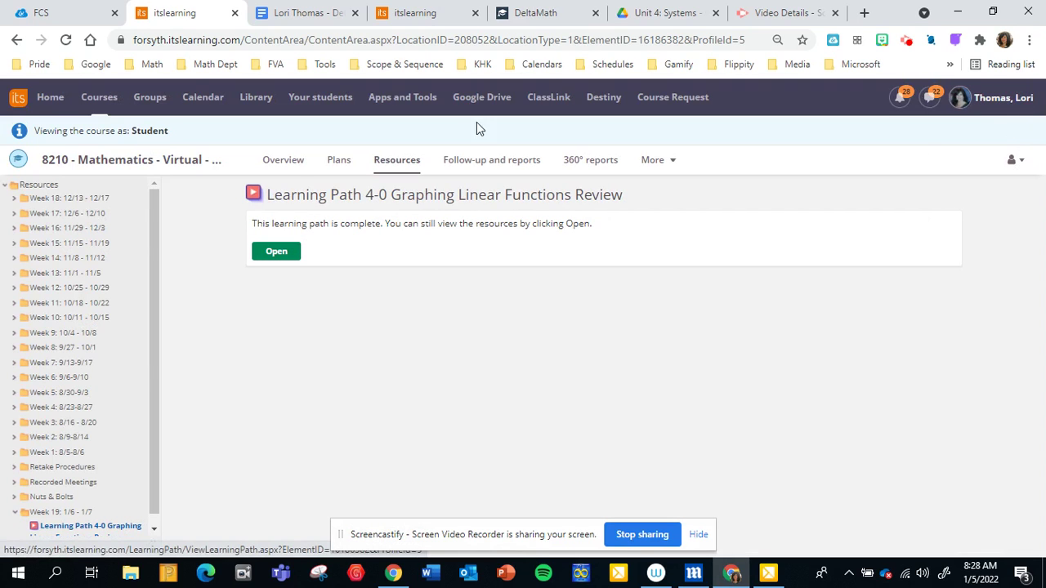
click(283, 164)
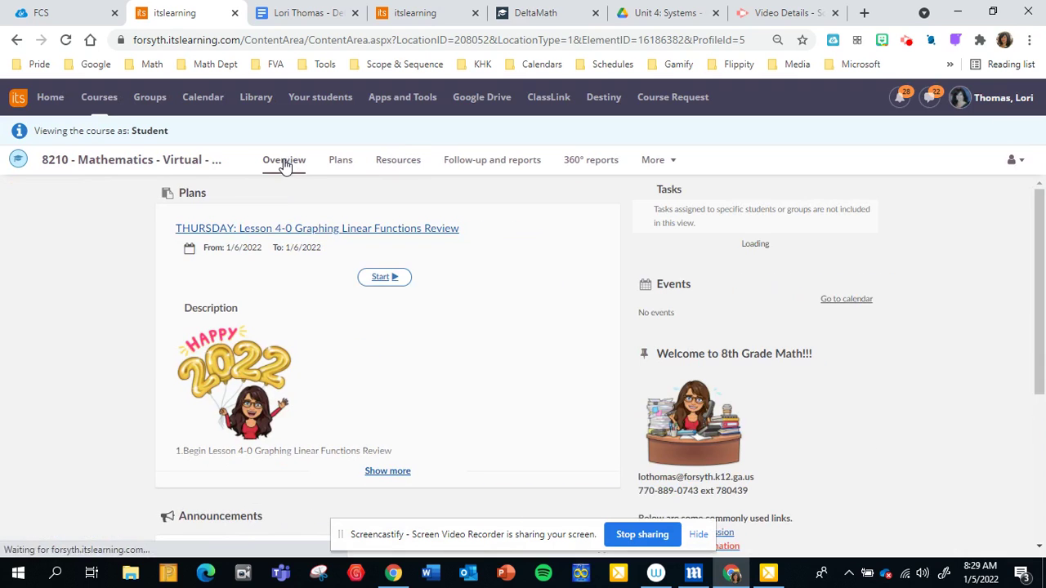
click(387, 472)
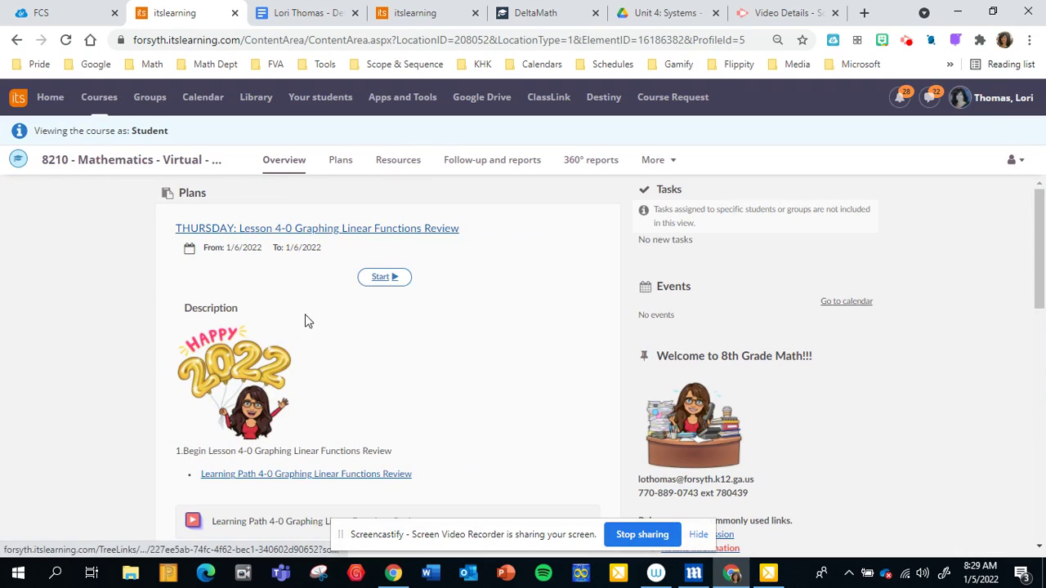